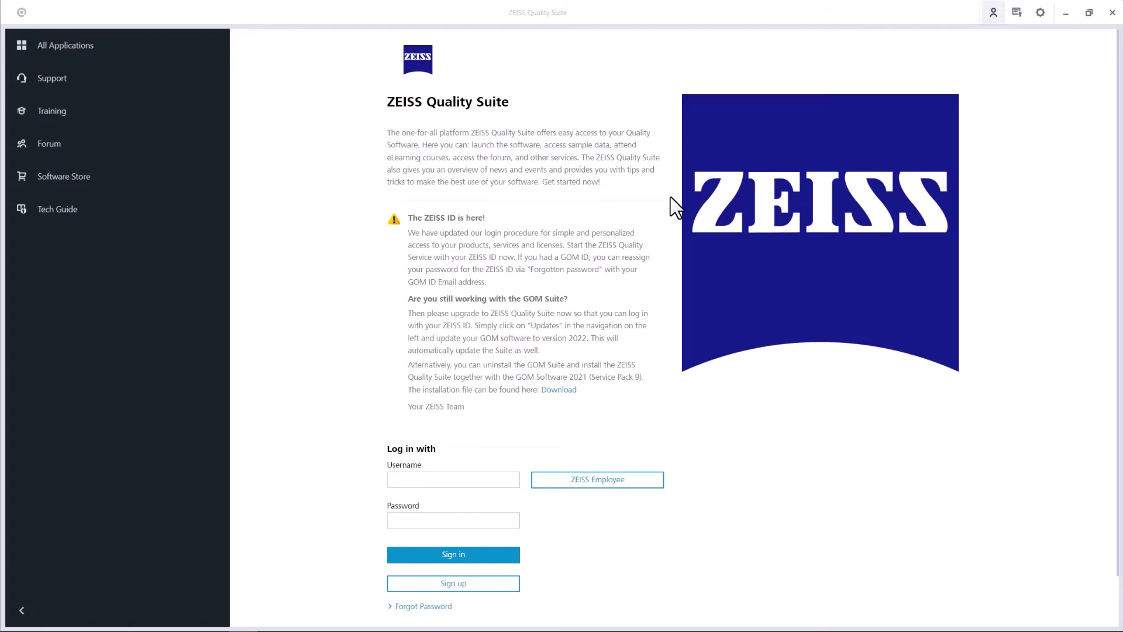
Check the account login options, then view the INSPECT X-Ray card under Available Applications
click(997, 15)
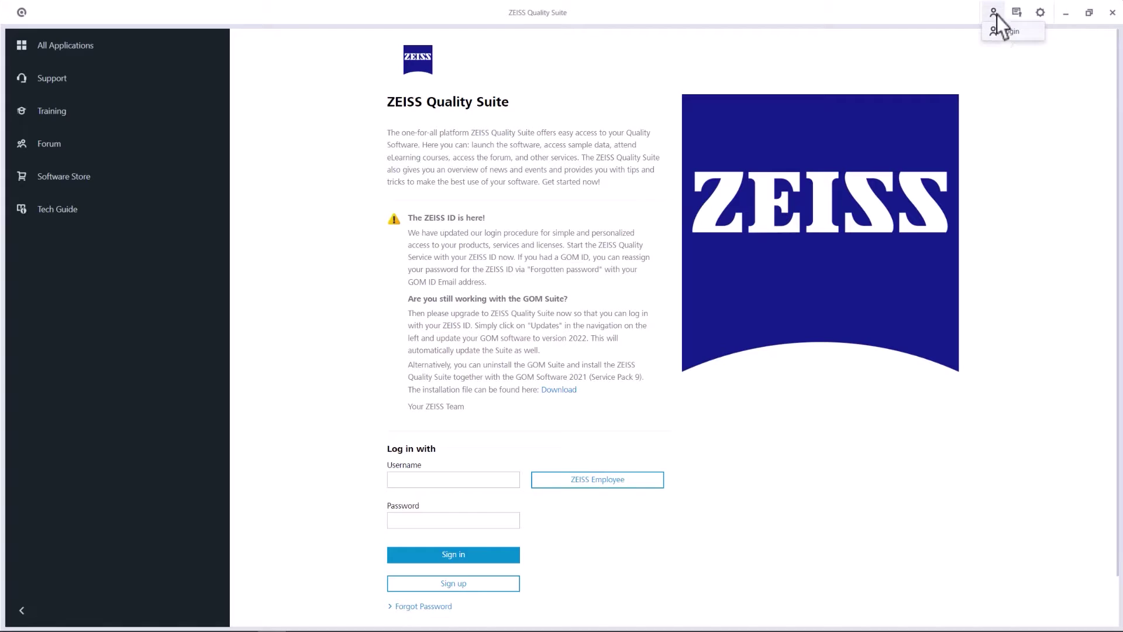
click(1019, 34)
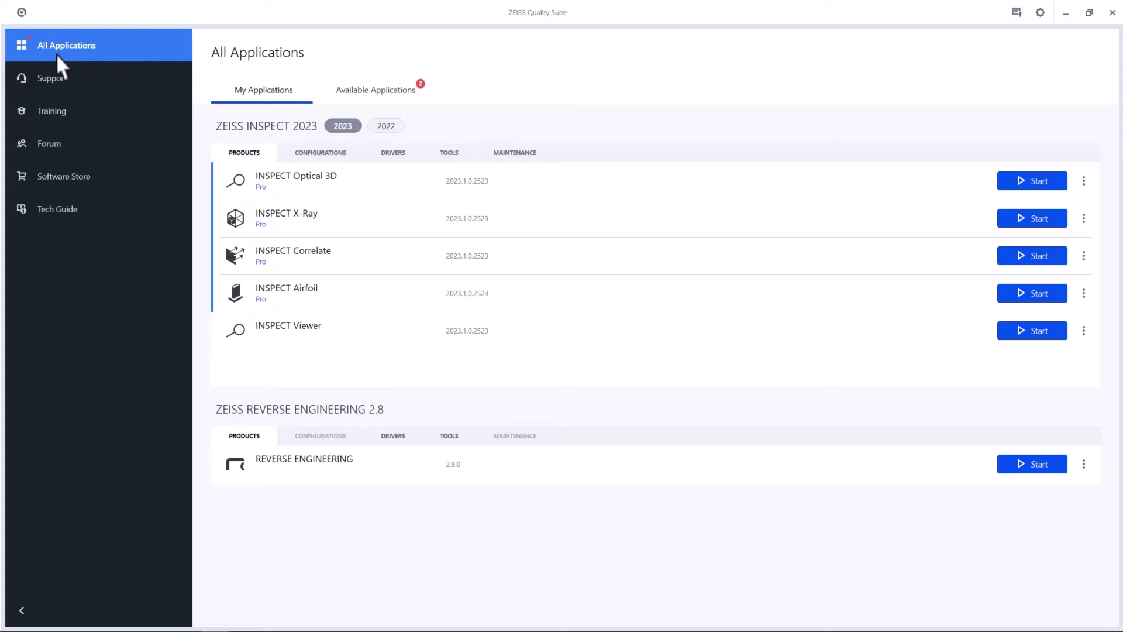
click(368, 96)
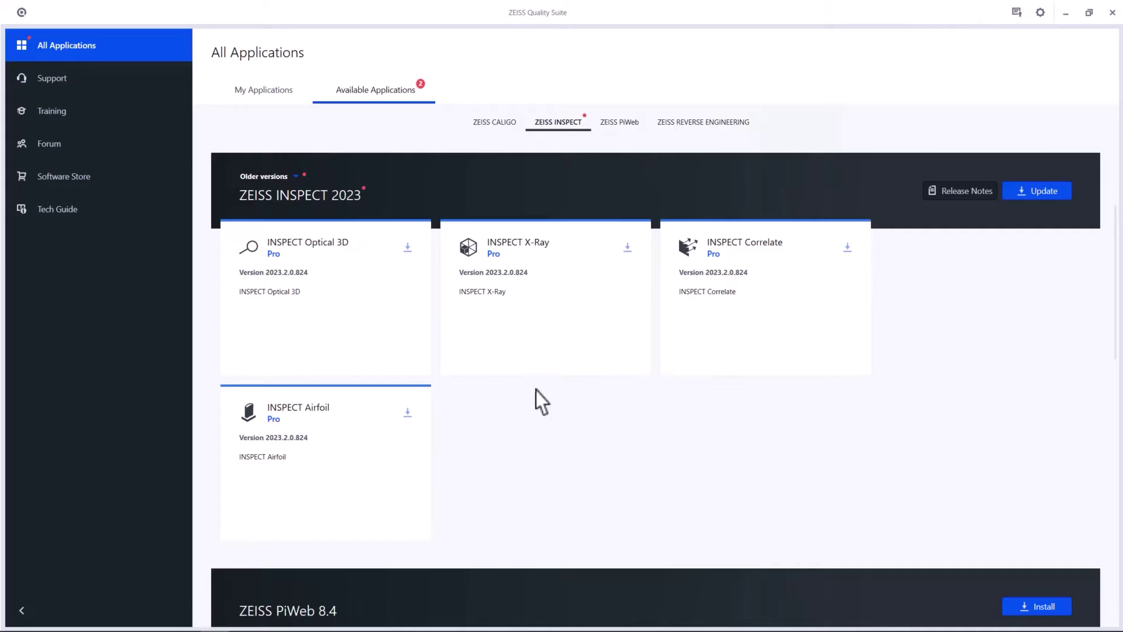
click(557, 318)
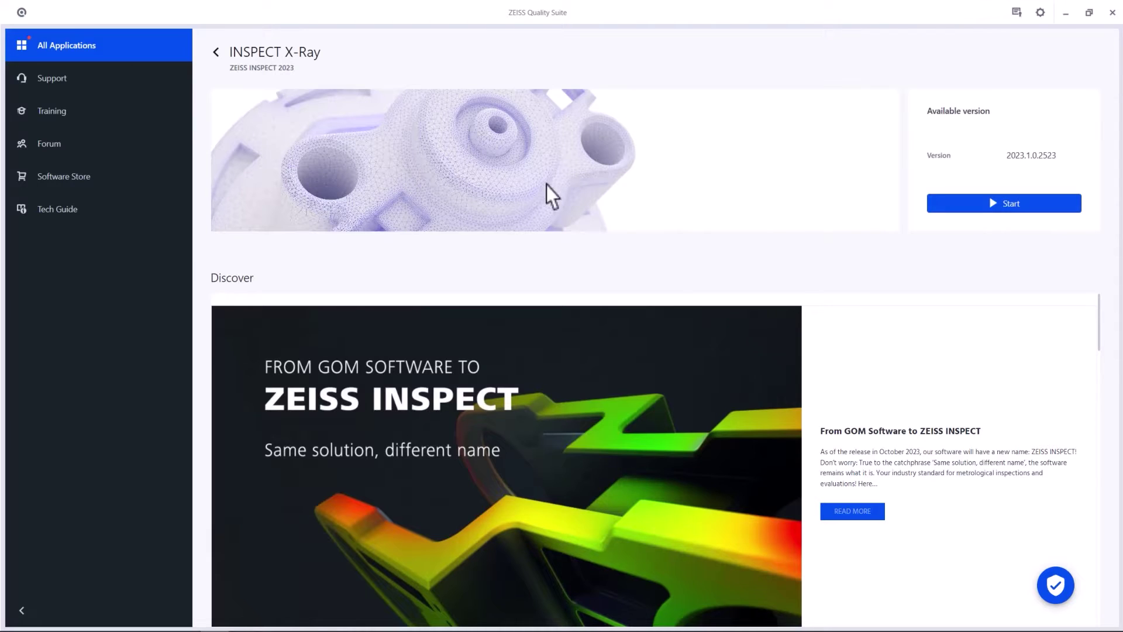
Back in My Applications, star INSPECT X-Ray as a favourite
click(216, 53)
click(258, 91)
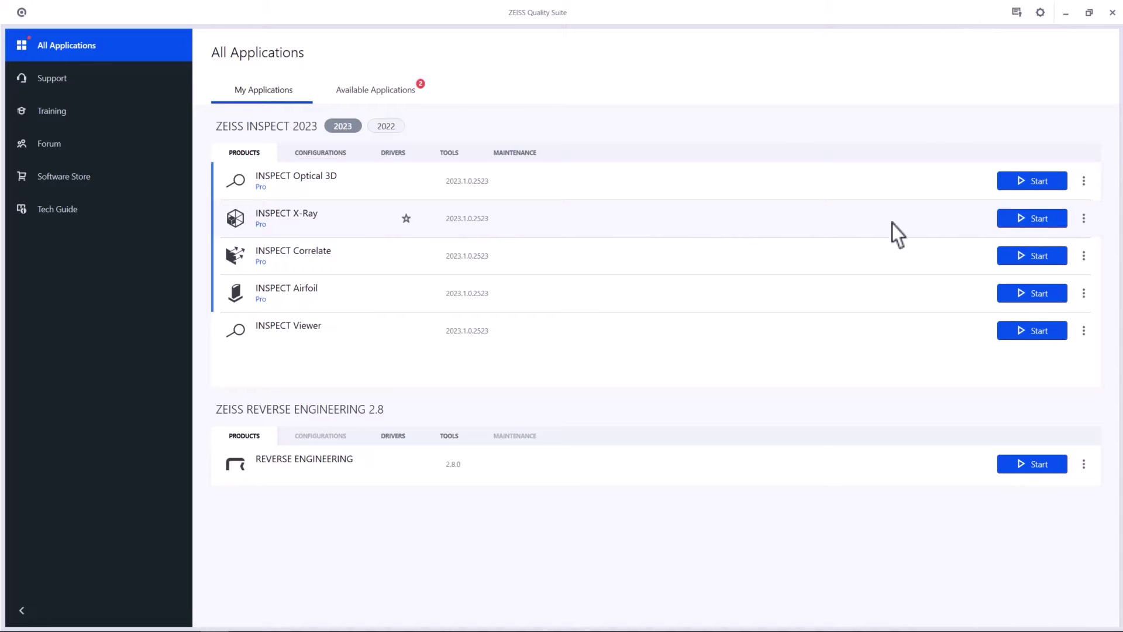
click(406, 218)
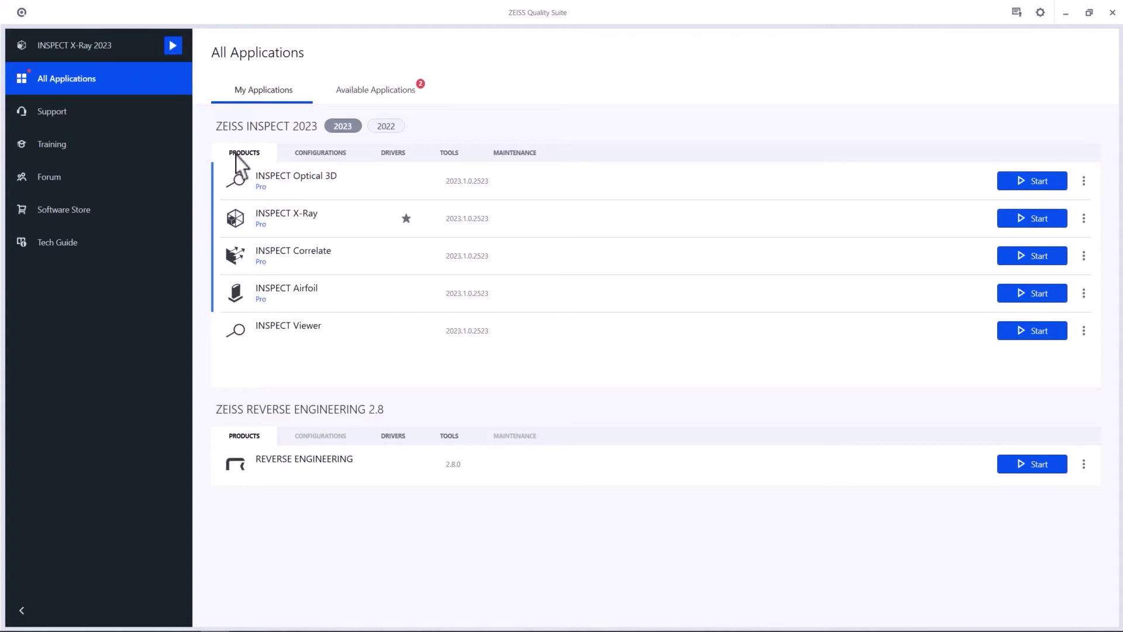
Launch INSPECT X-Ray 2023 and look at the Get Started resources before closing them
click(168, 48)
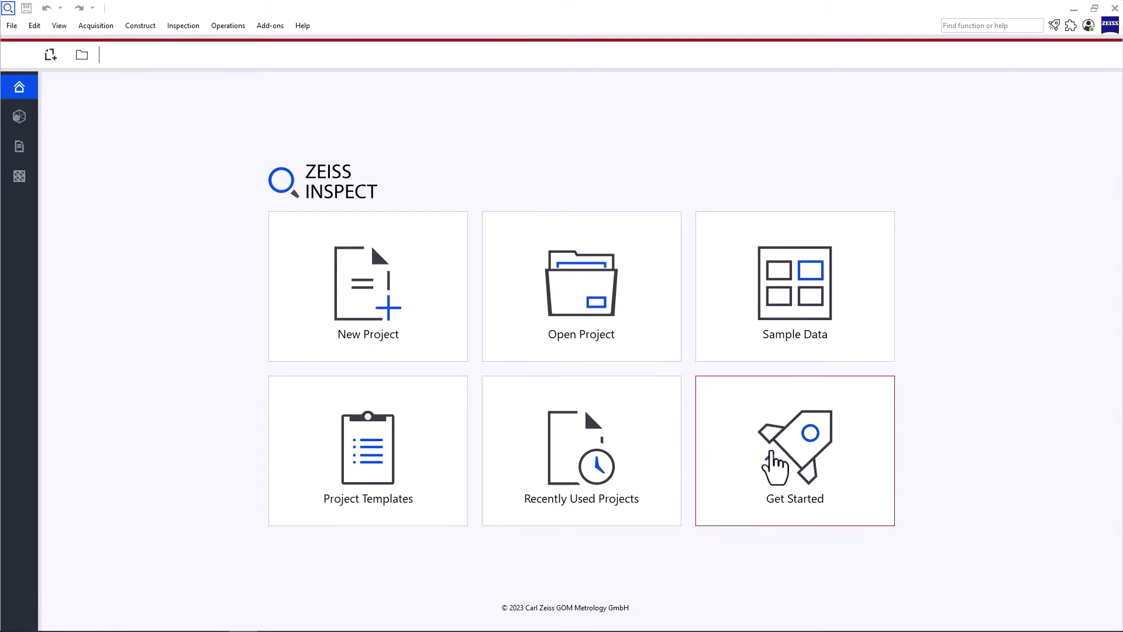
click(798, 471)
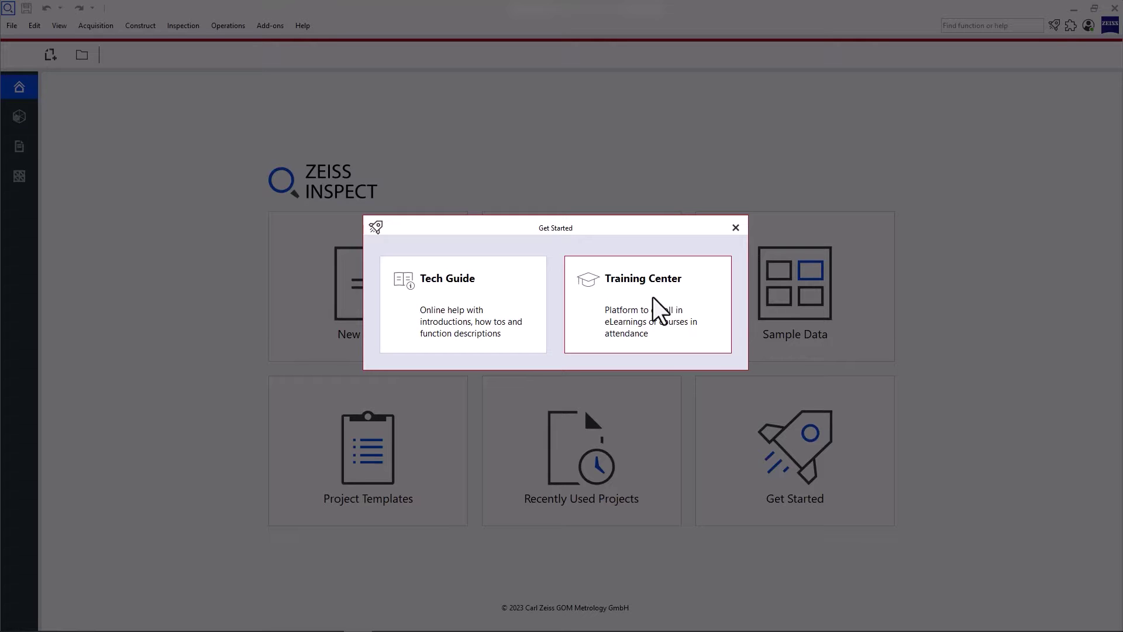
click(735, 228)
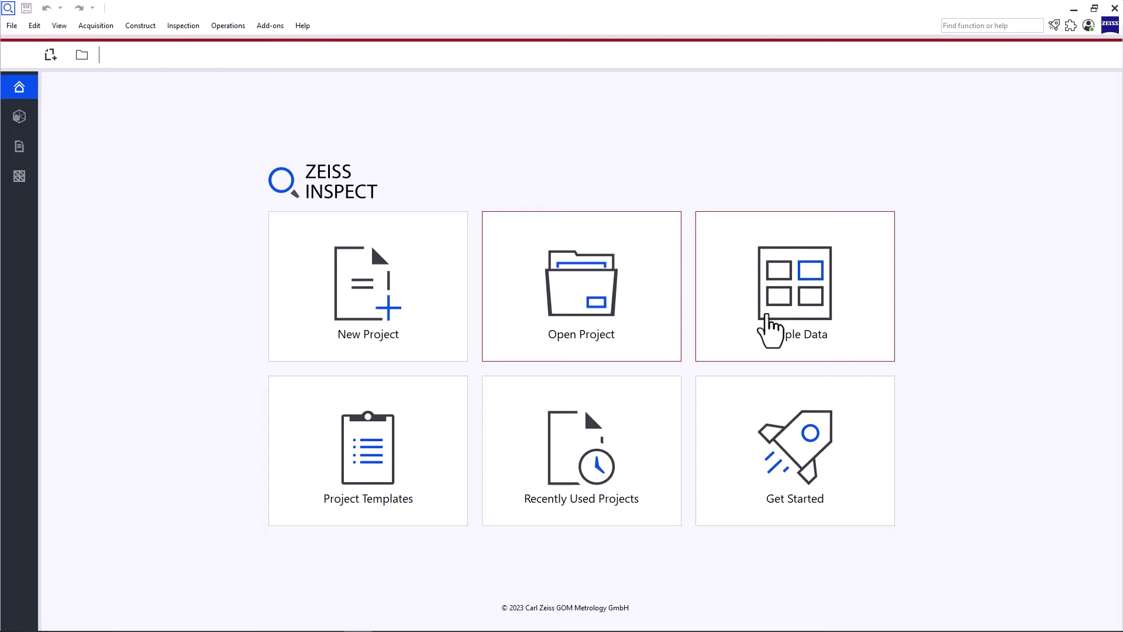
Open the 01_User Interface project from Recently Used Projects and shift the bearing cover in 3D
click(643, 461)
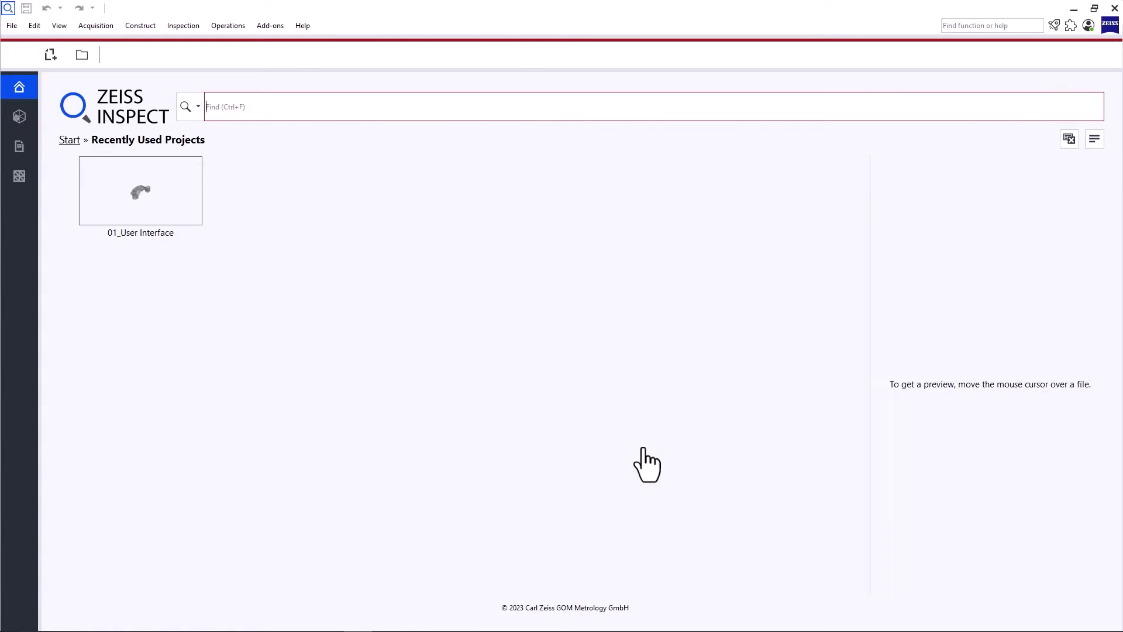
click(177, 212)
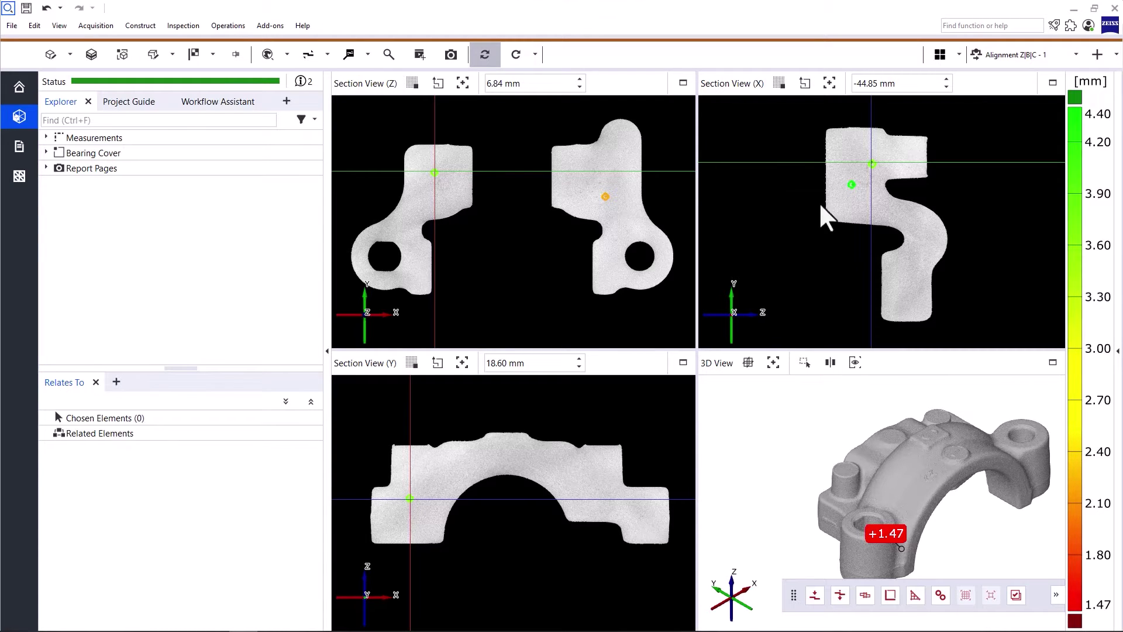
mouse_move(430, 325)
middle_drag(857, 443, 852, 452)
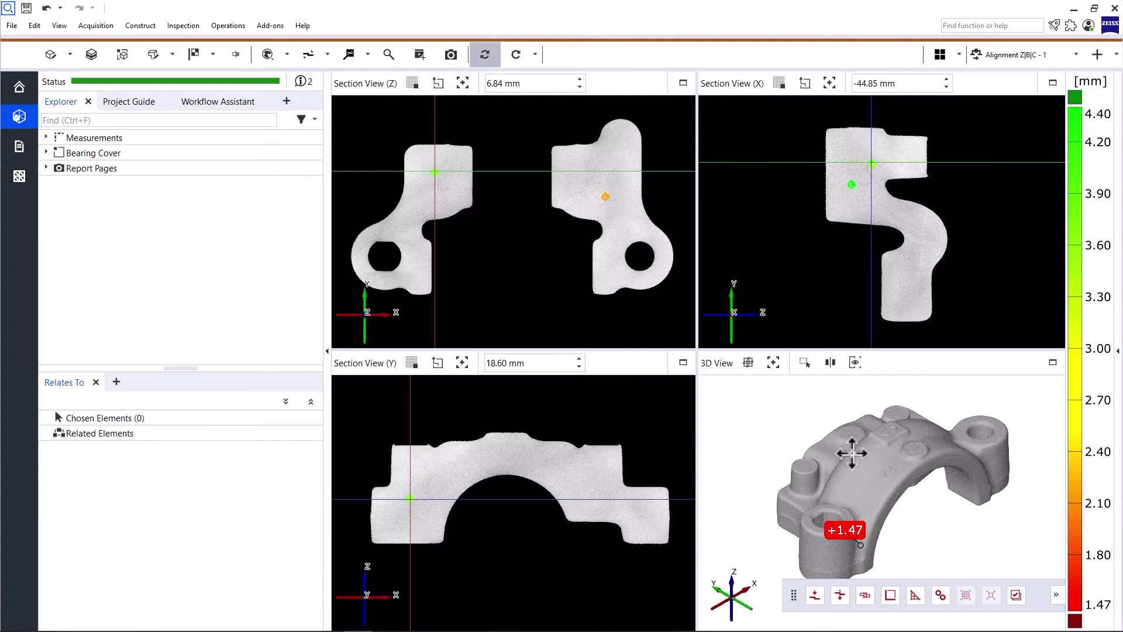
click(949, 55)
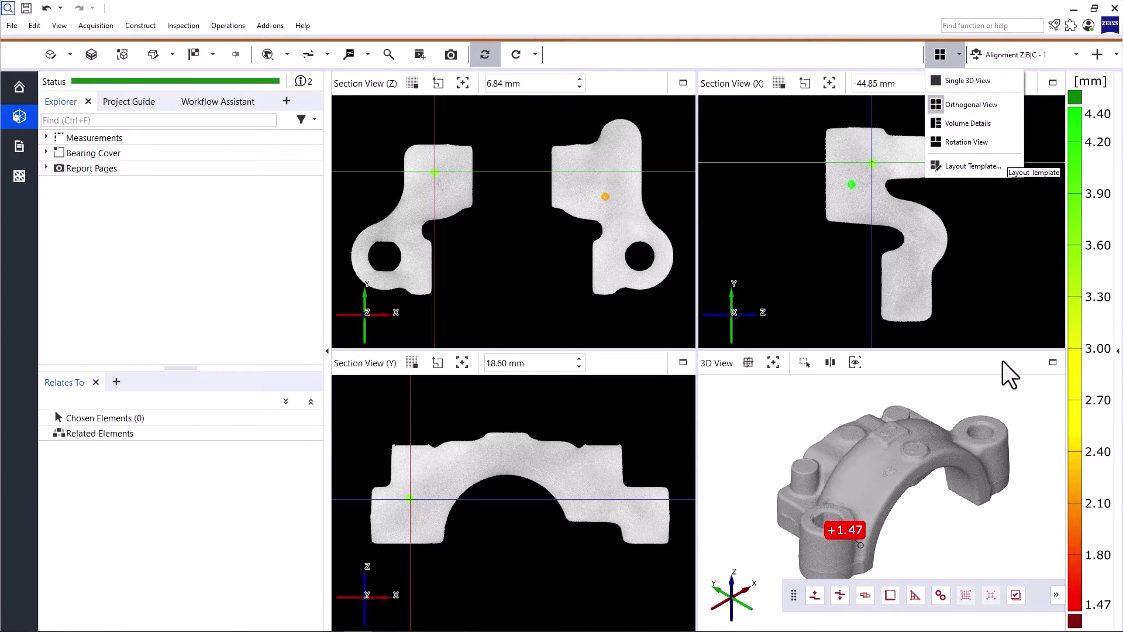
click(1002, 394)
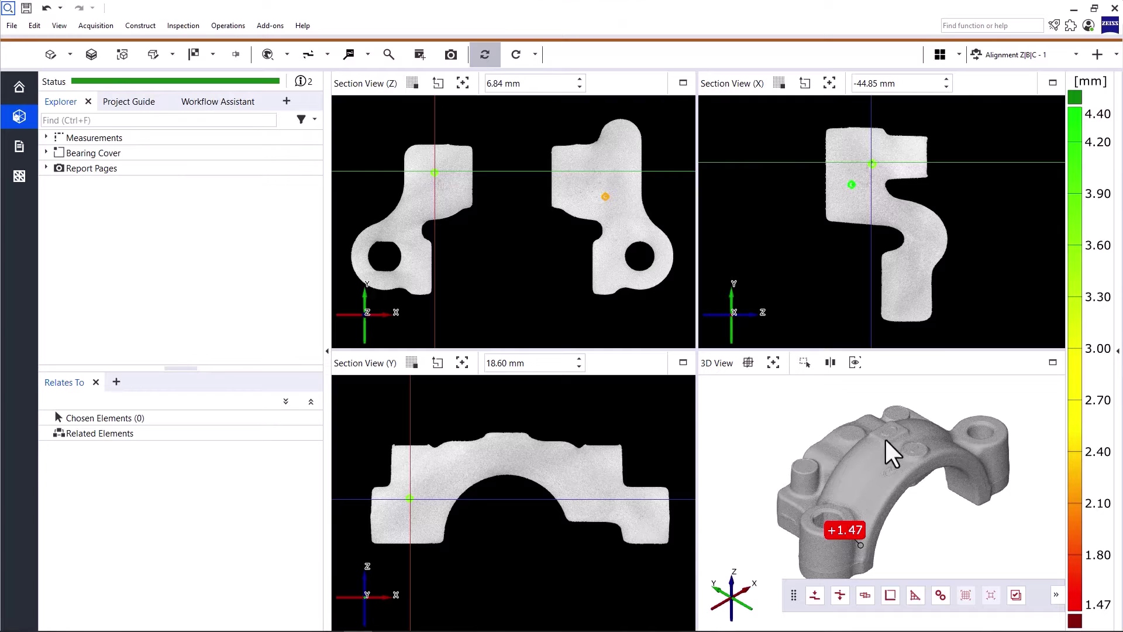
Try the Single 3D View layout, then switch to the Volume Details layout
click(952, 59)
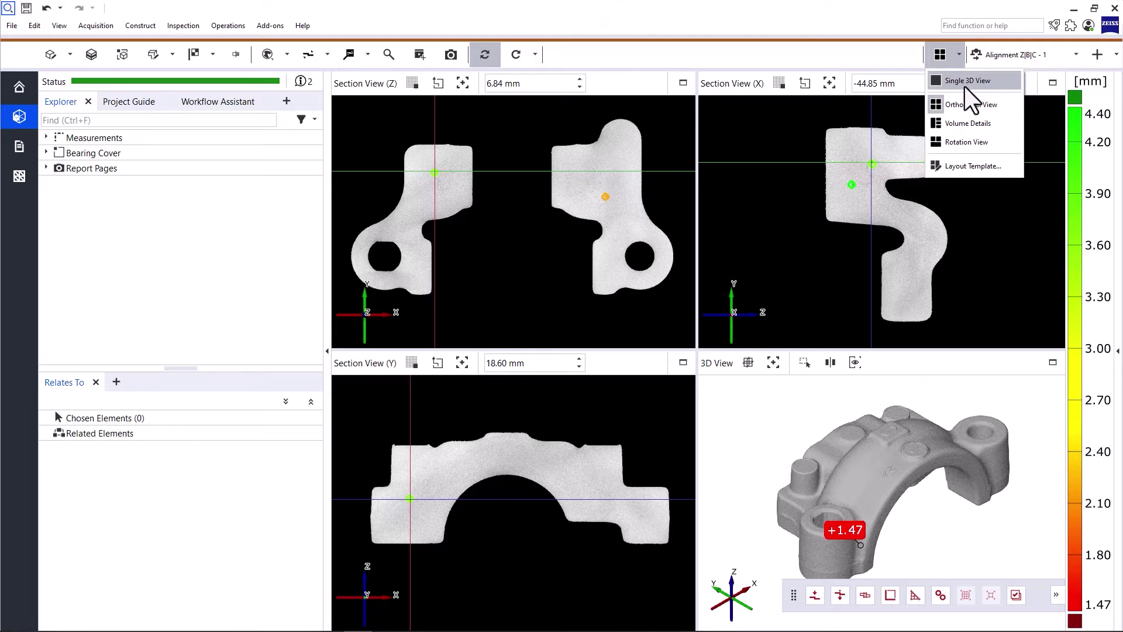
click(996, 84)
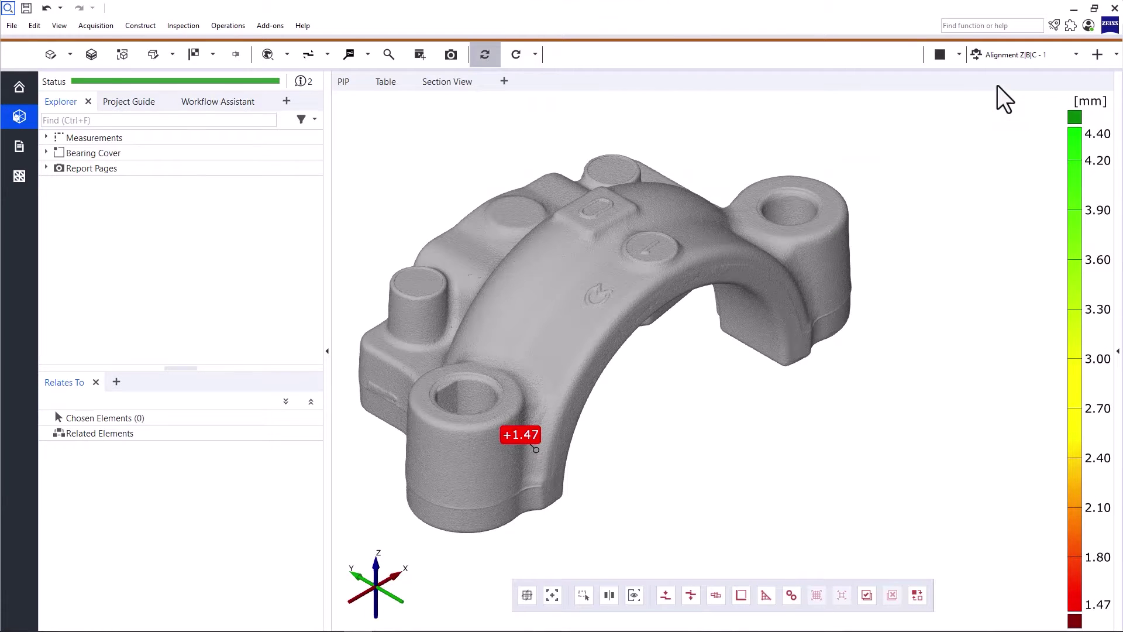
click(959, 61)
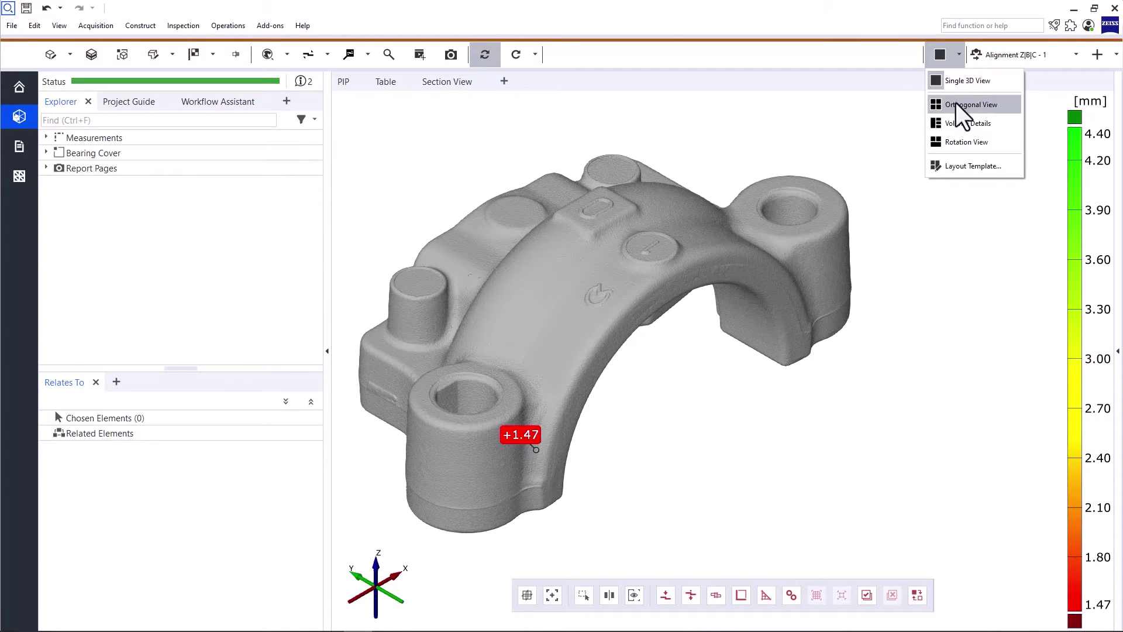
click(995, 124)
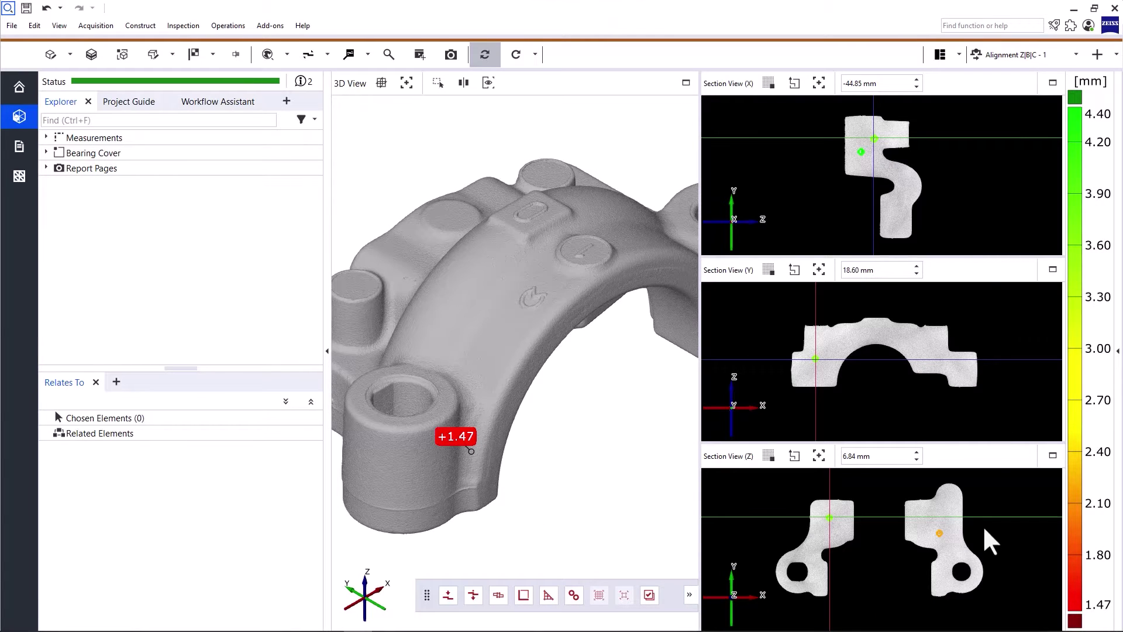
click(958, 54)
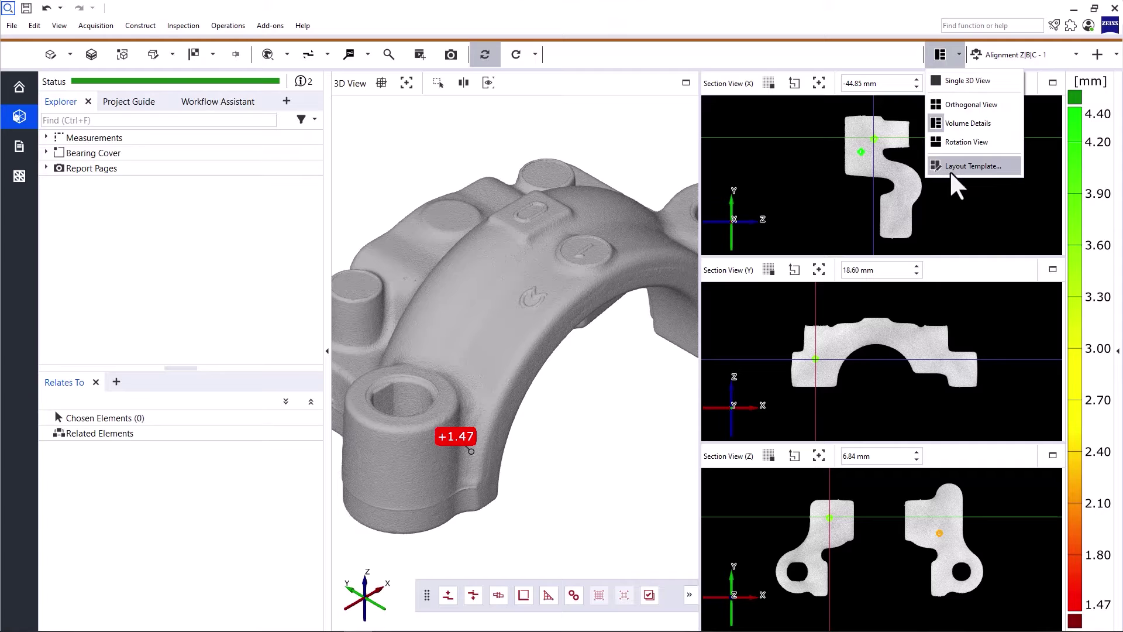
In the Layout Template editor, set up an empty 2x2 grid
click(1002, 166)
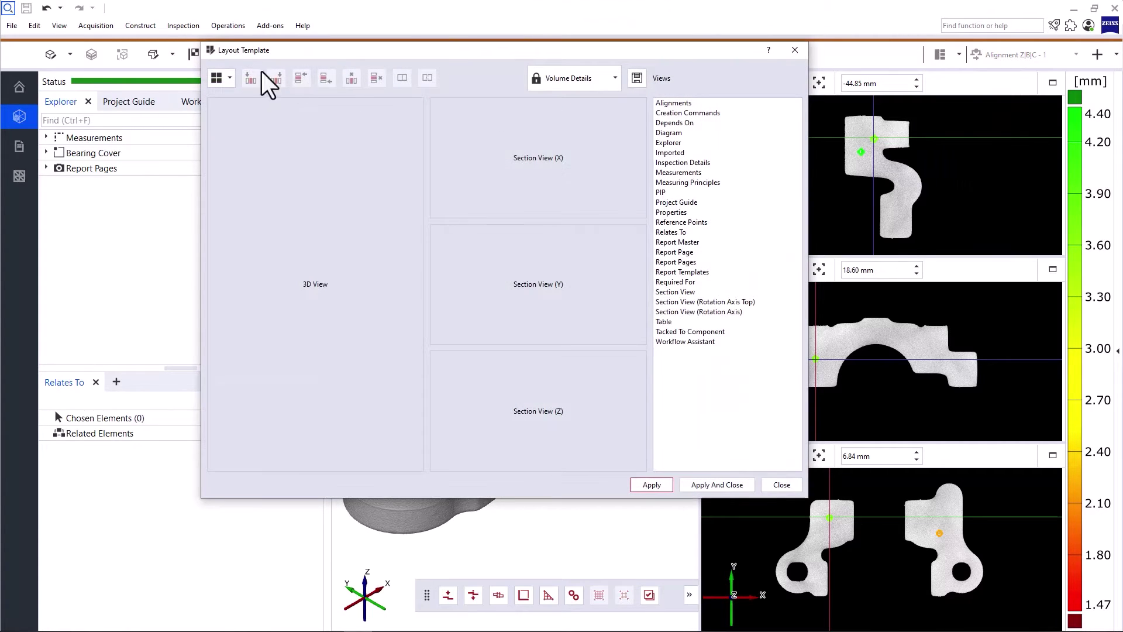
click(223, 83)
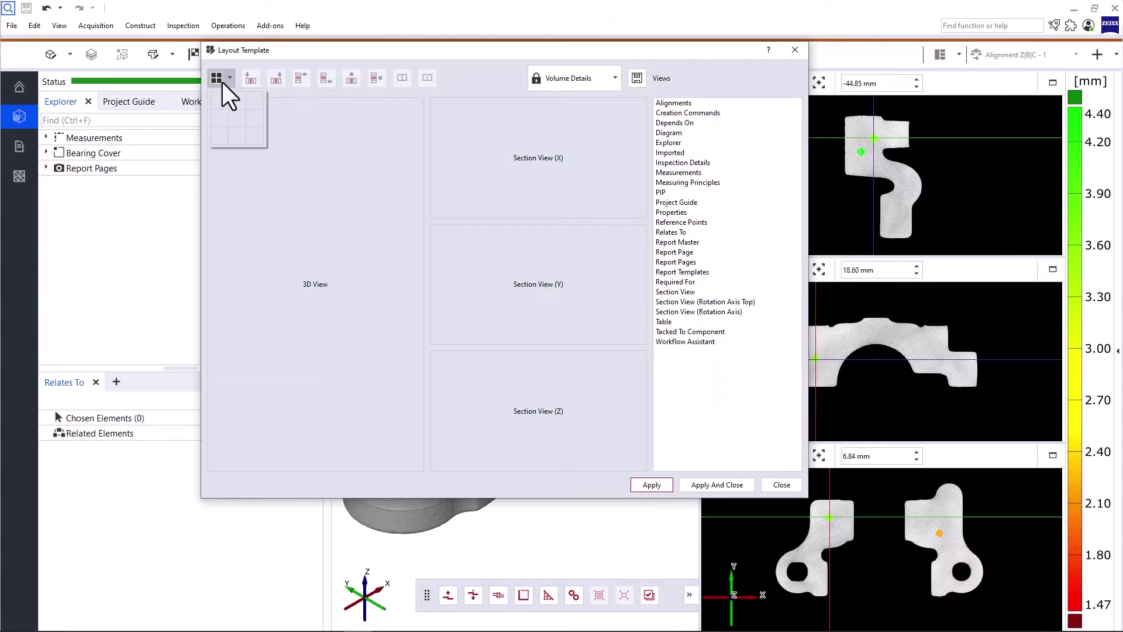
click(239, 117)
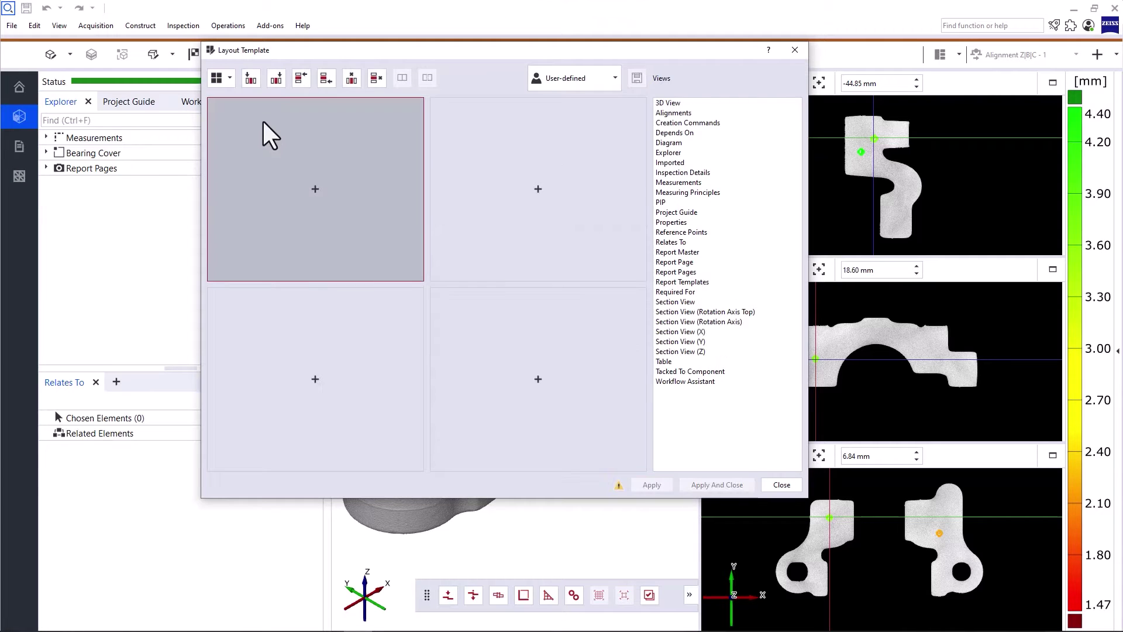
click(253, 79)
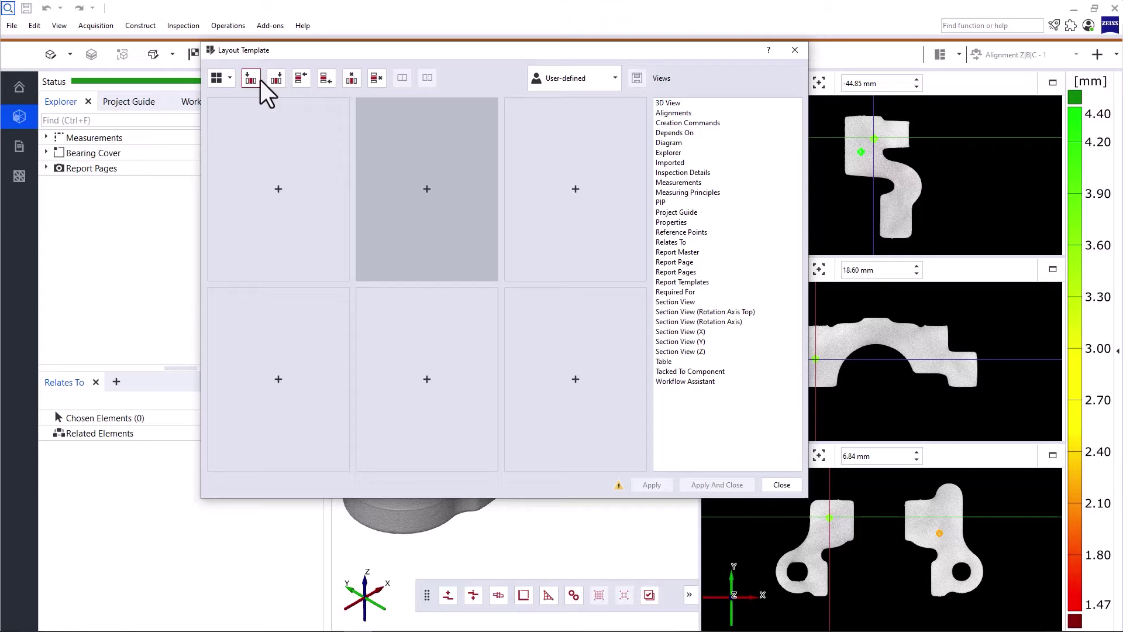
click(350, 79)
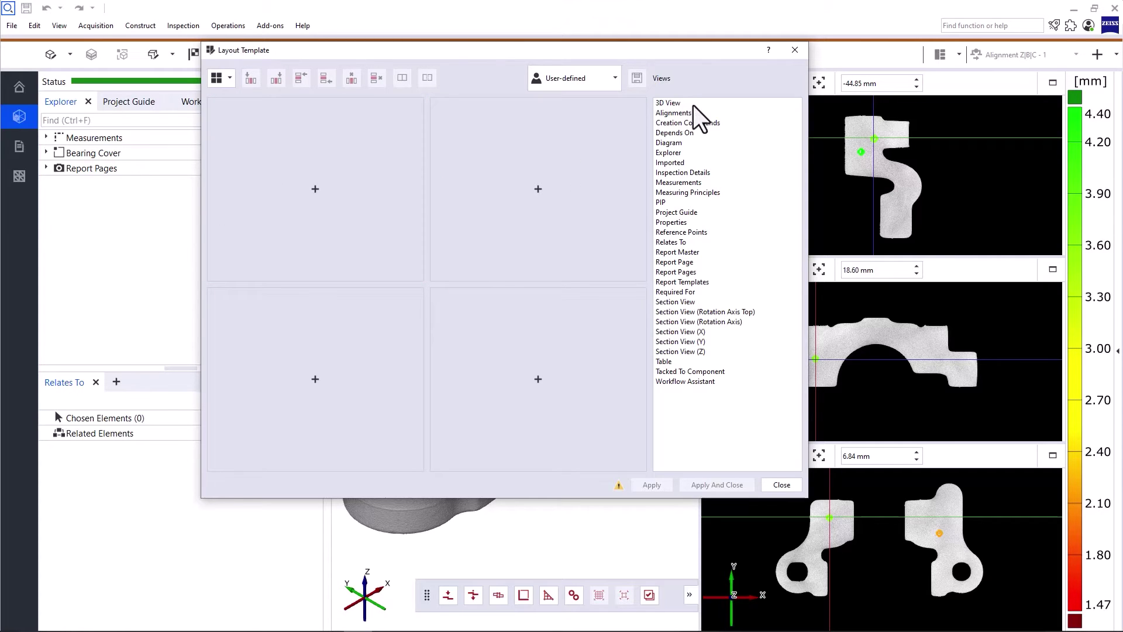
Place 3D View and Section Views X, Y, Z in the four cells and apply
drag(679, 102, 316, 178)
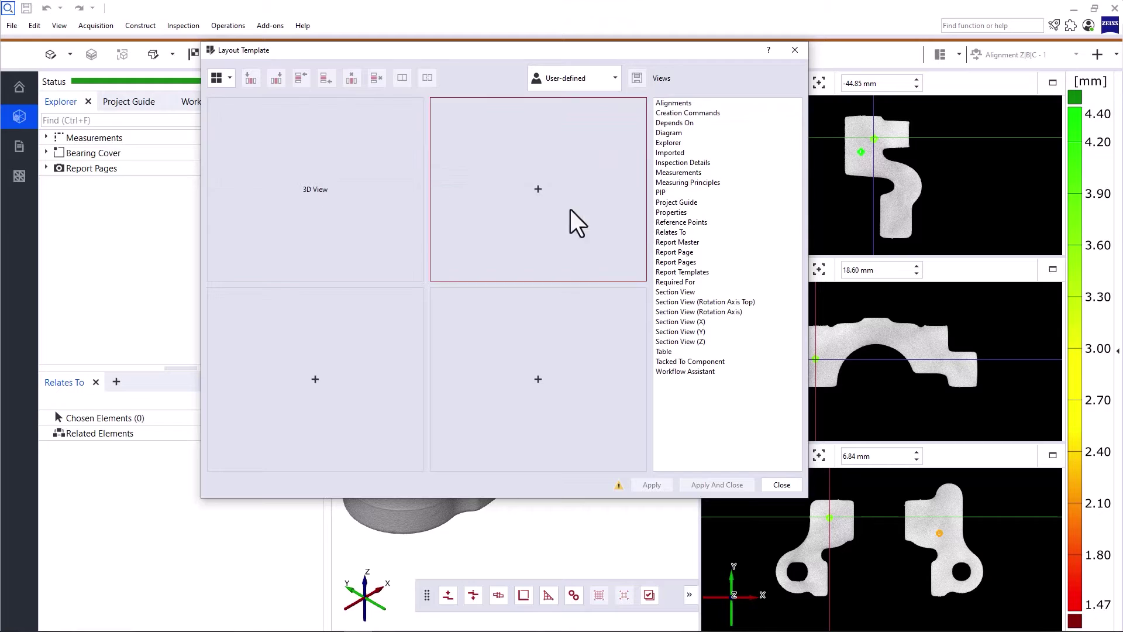
drag(712, 319, 532, 209)
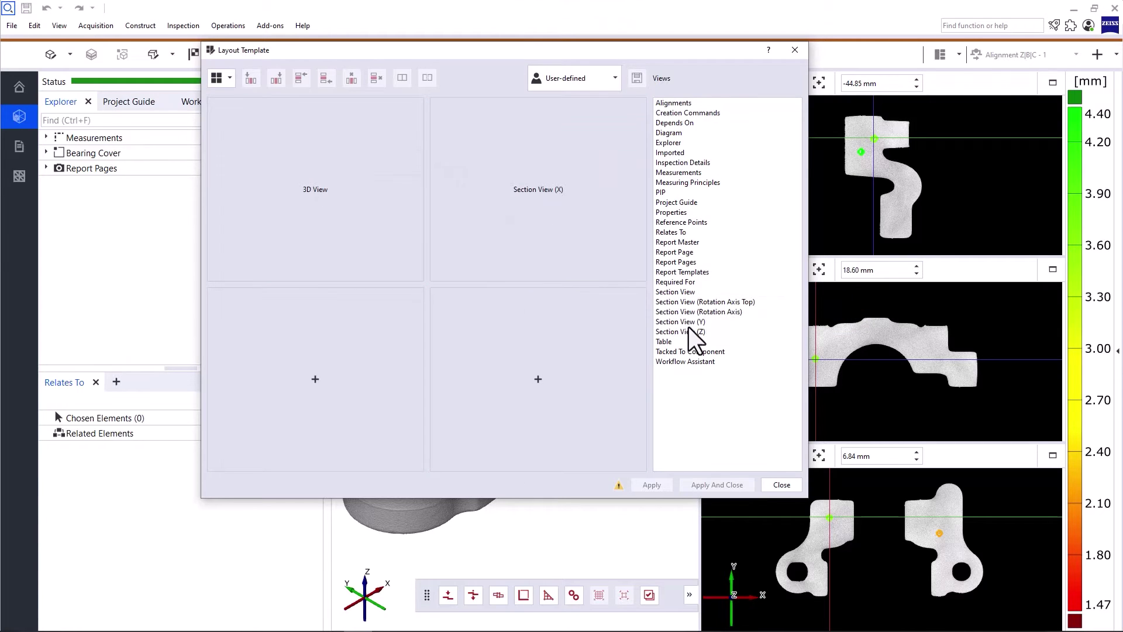
drag(697, 323, 357, 362)
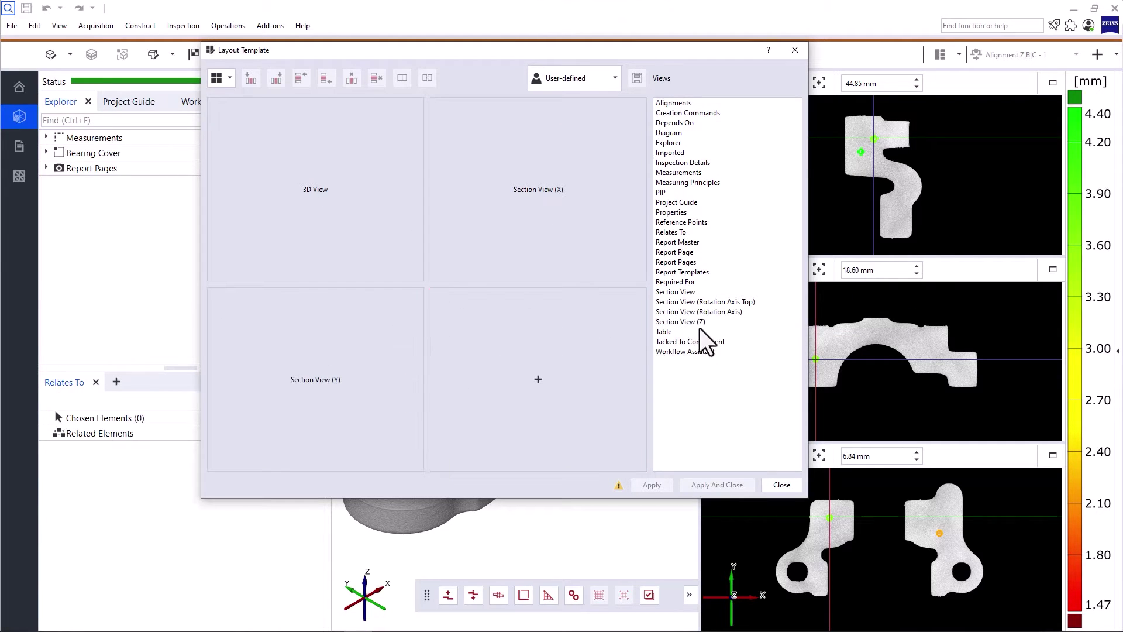
drag(699, 324, 549, 331)
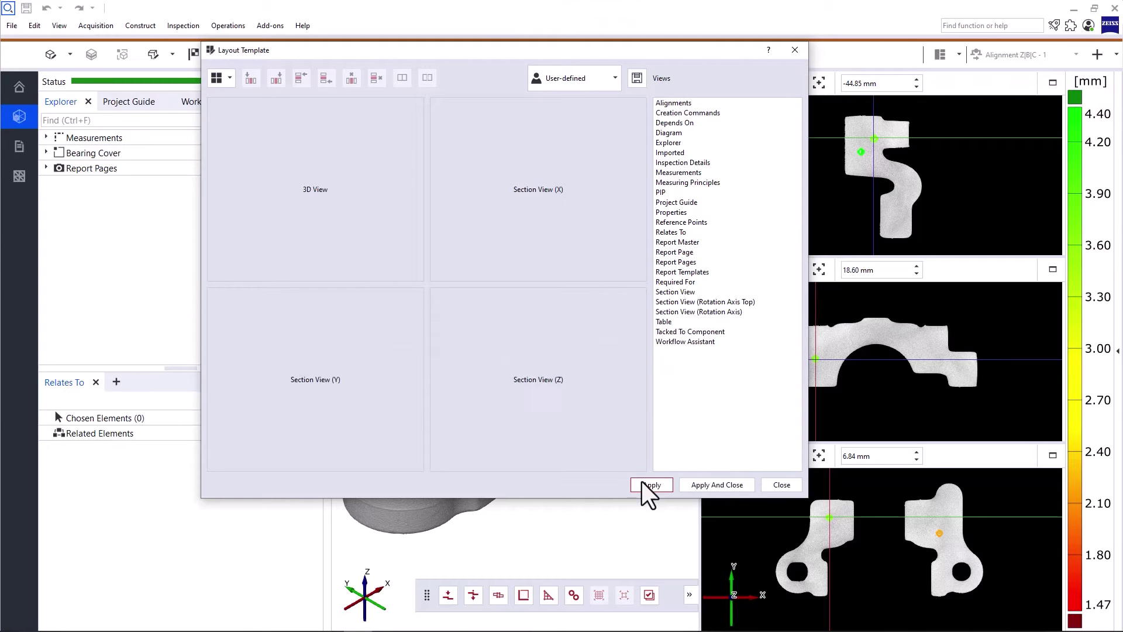
click(668, 487)
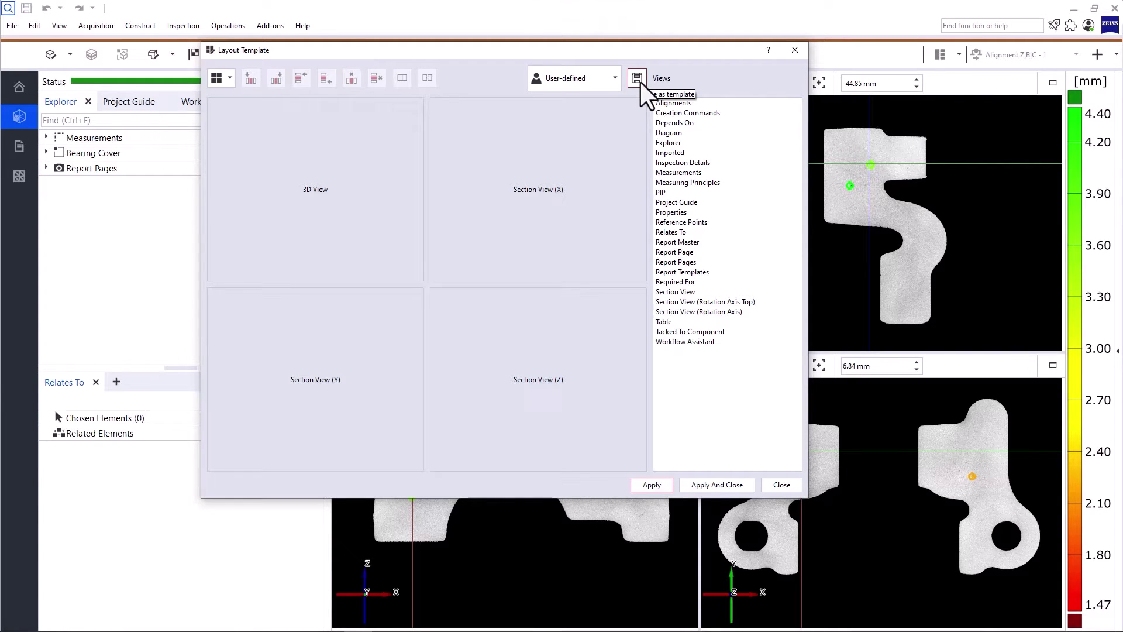
click(780, 484)
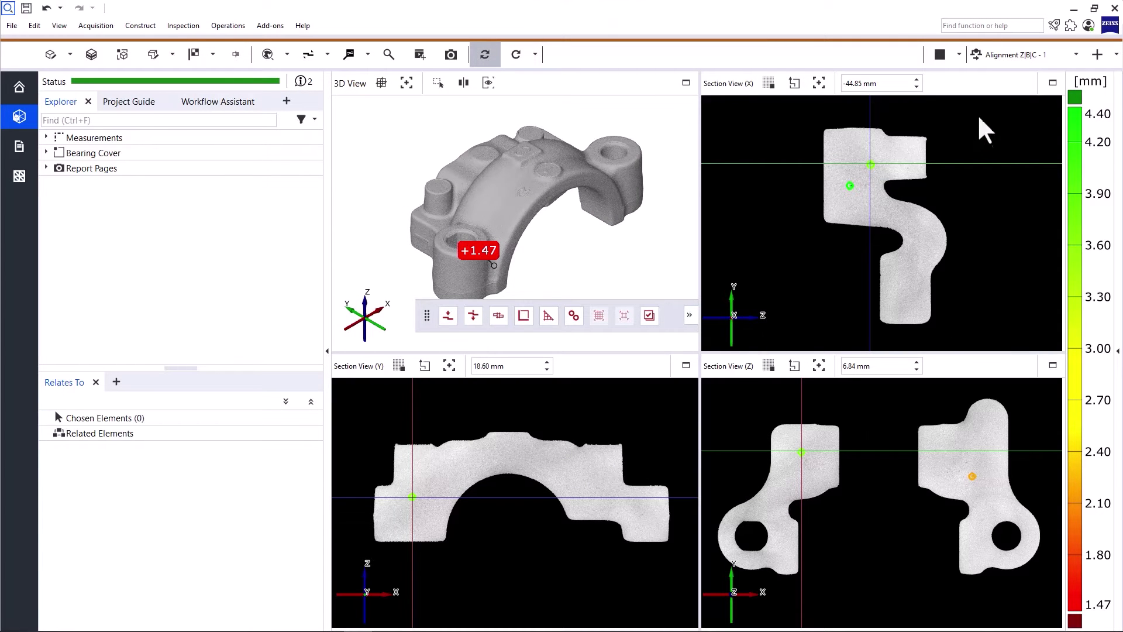
Switch to the Orthogonal View layout, maximize Section View (Z), then restore the four panes
click(959, 55)
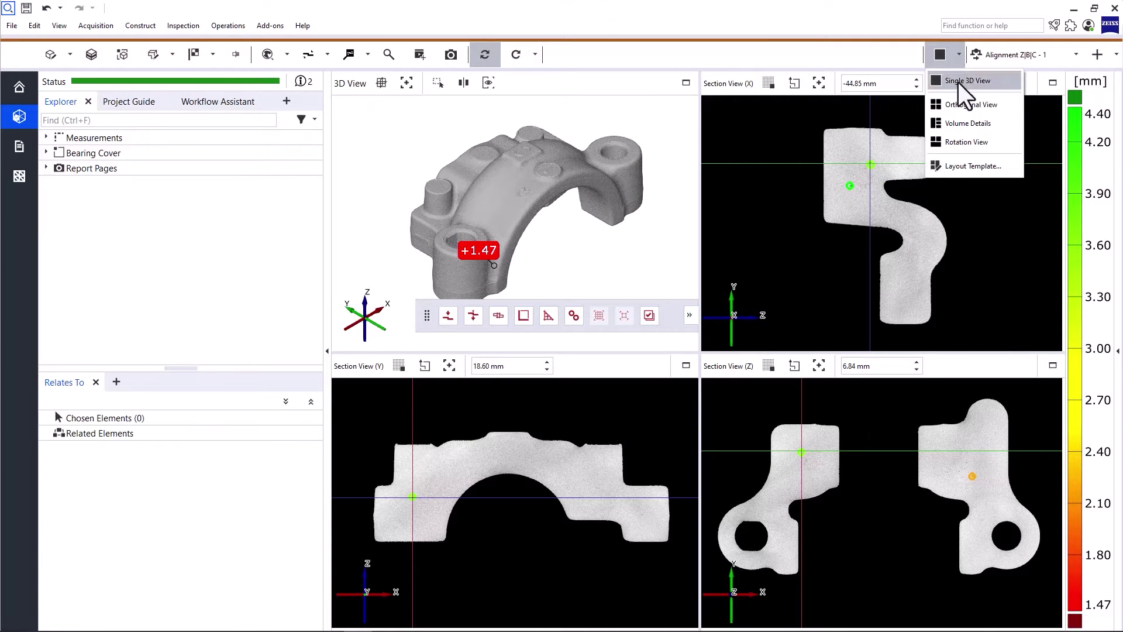
click(955, 103)
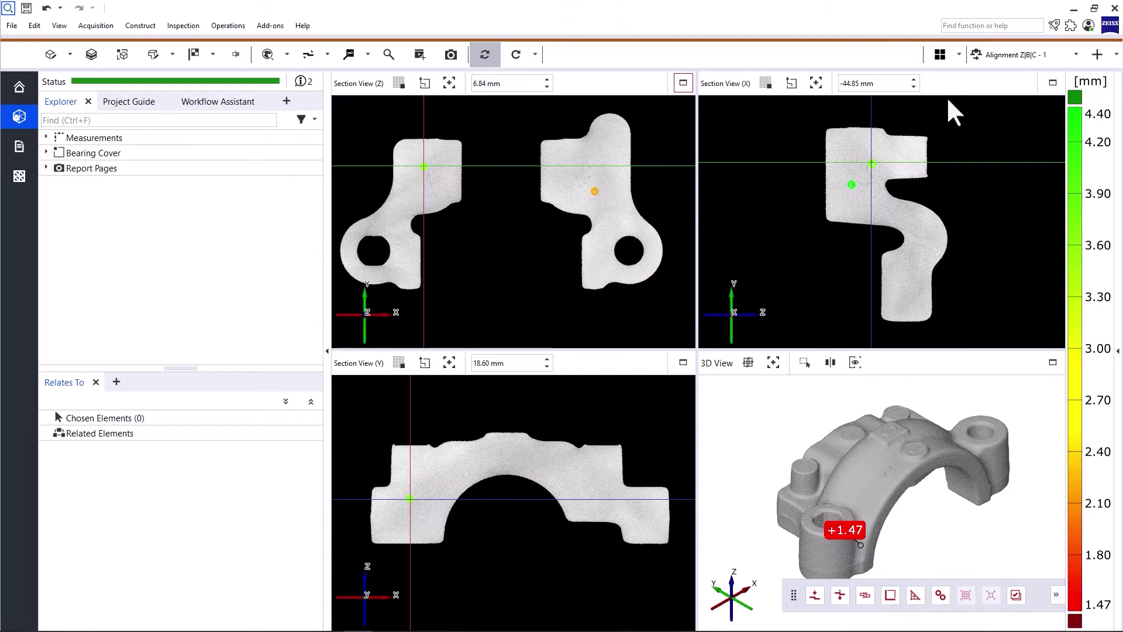
click(680, 82)
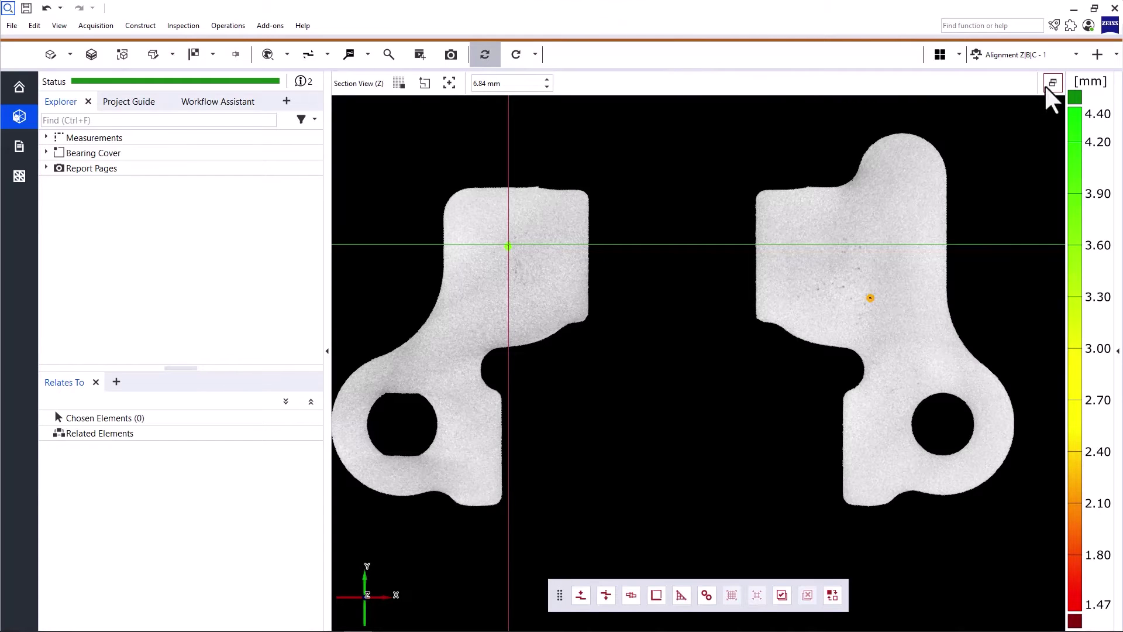
click(1051, 82)
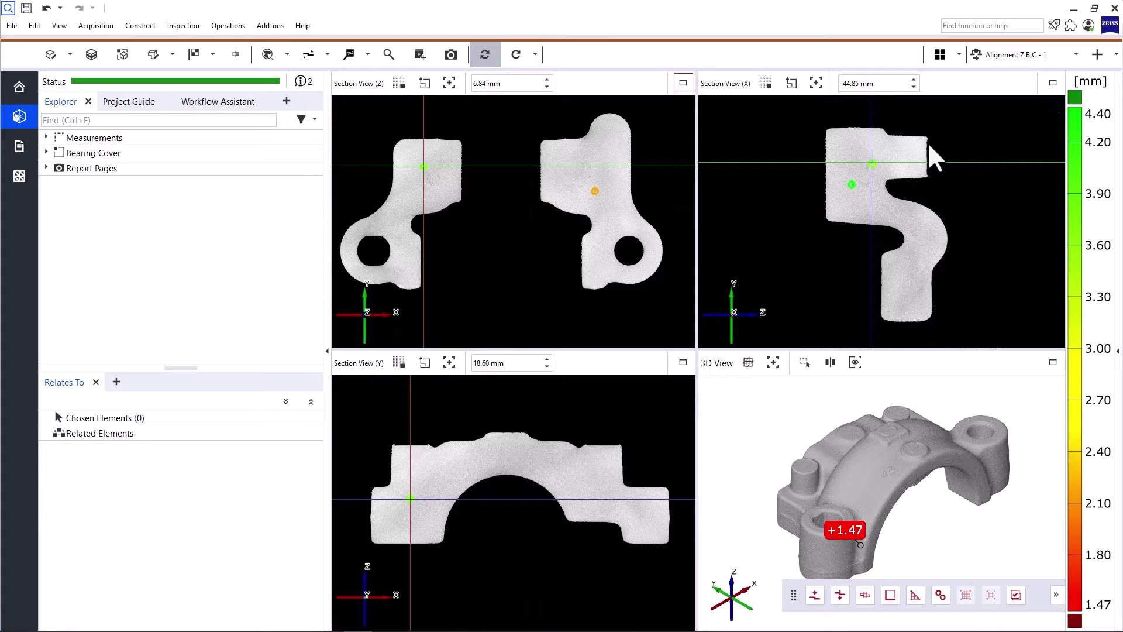
Zoom and pan Section View (X), then rotate it in 45° steps back upright
scroll(873, 166, up, 5)
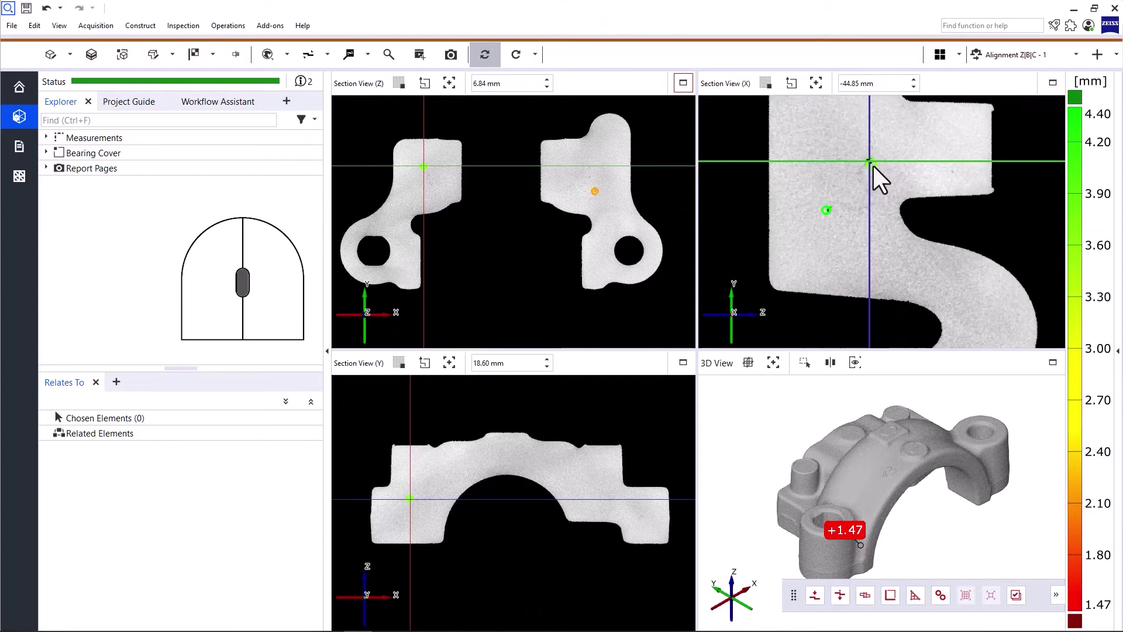
scroll(872, 166, down, 5)
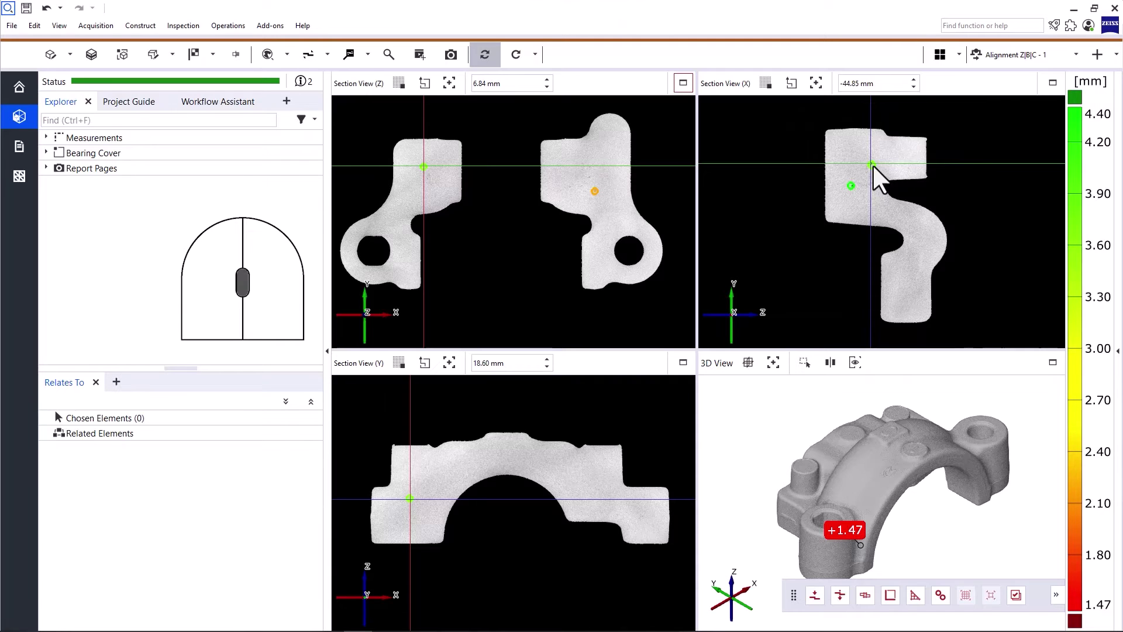
mouse_move(872, 166)
middle_down()
mouse_move(829, 176)
mouse_move(882, 173)
middle_up()
mouse_move(773, 283)
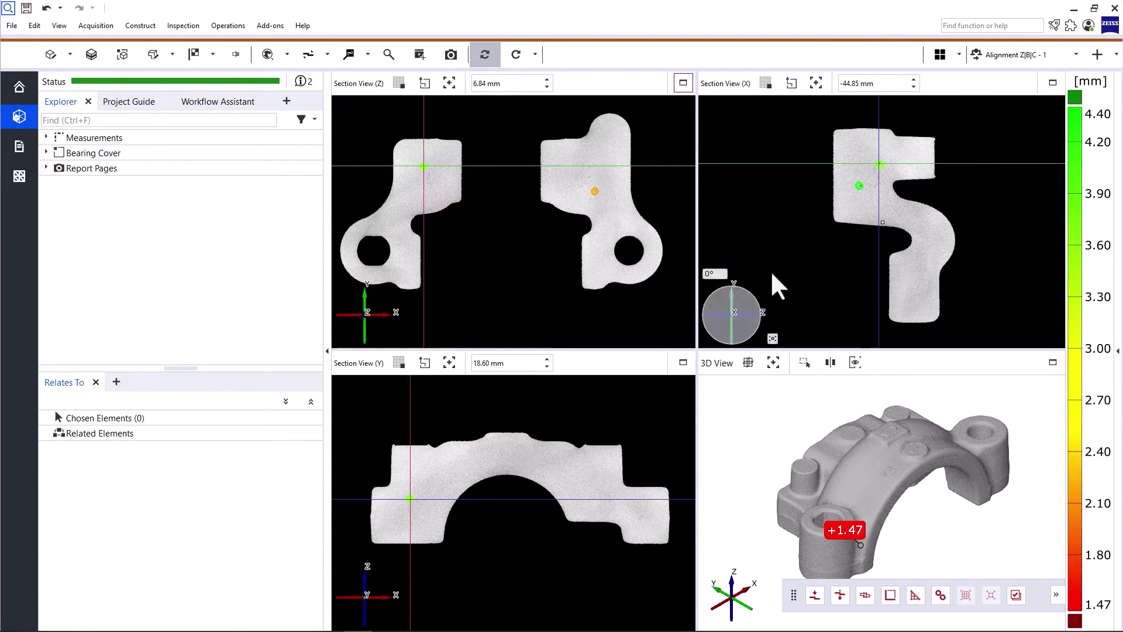
click(748, 294)
click(761, 301)
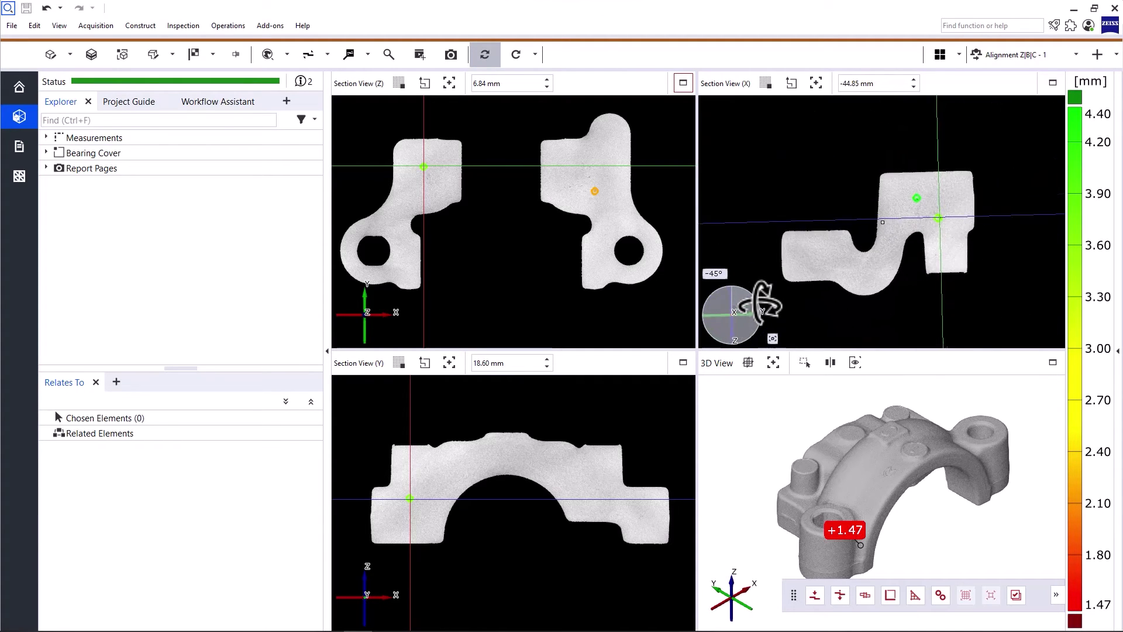
click(728, 284)
click(740, 294)
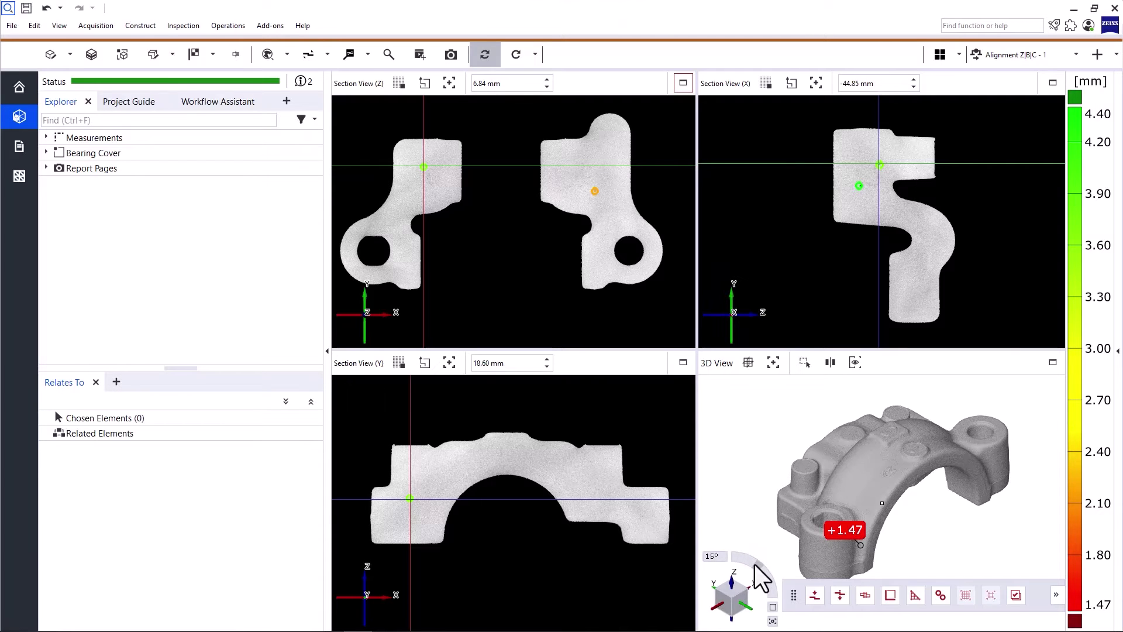
Tilt the 3D model to 15° and 30°, then snap it to a top view
click(752, 562)
click(750, 560)
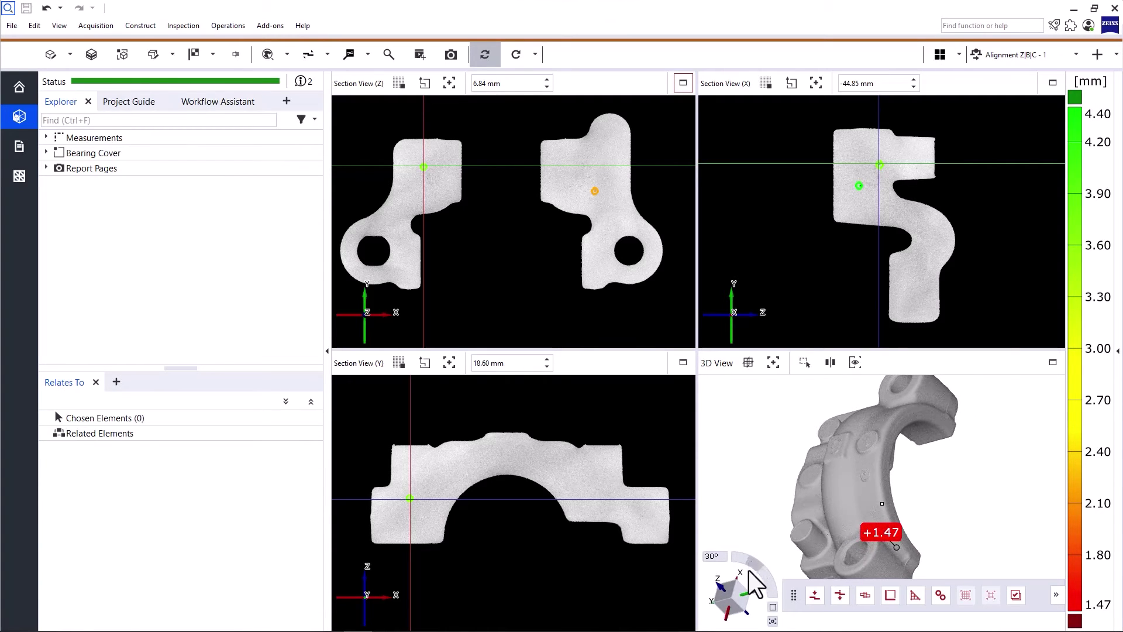
click(724, 591)
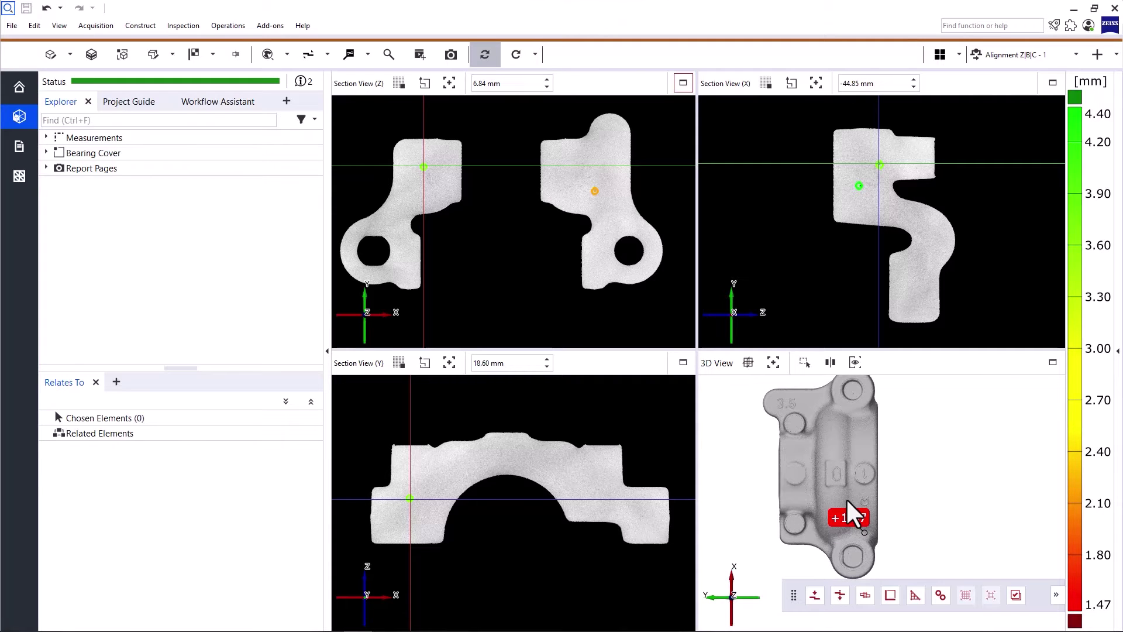
Snap the 3D model back to isometric and scroll the Y section to 18.48 mm
click(742, 591)
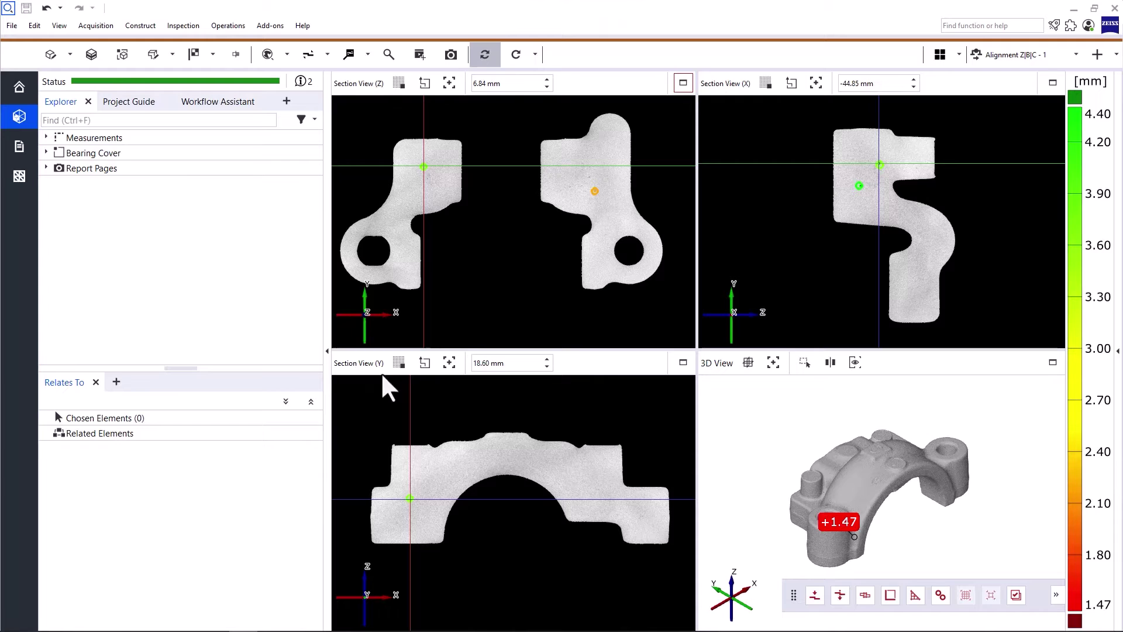
scroll(558, 495, up, 1)
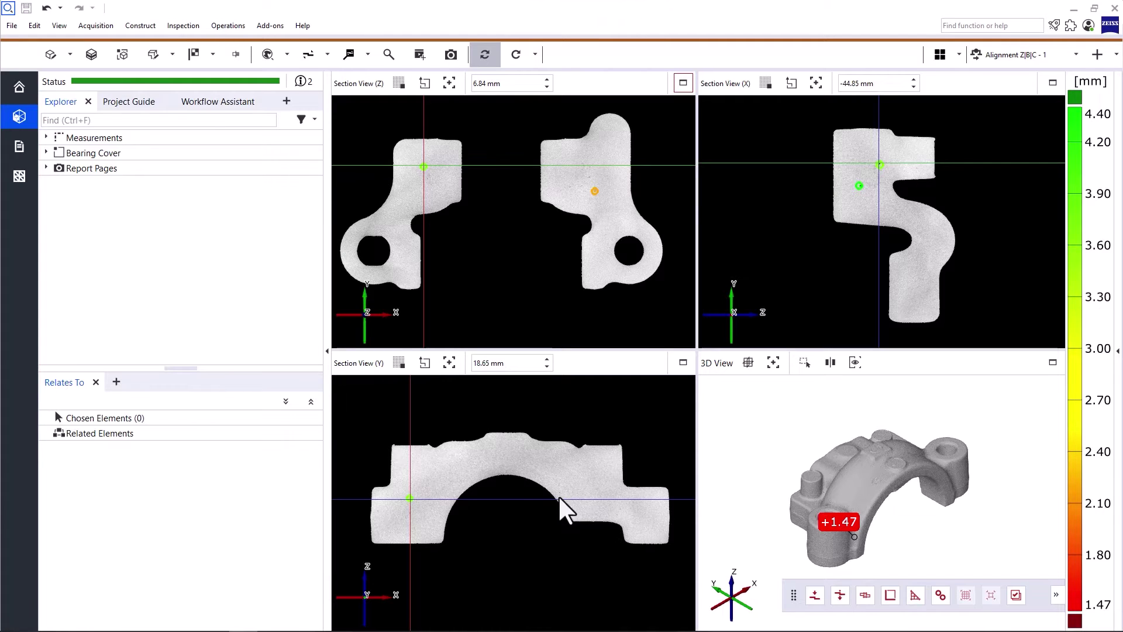
scroll(540, 492, up, 3)
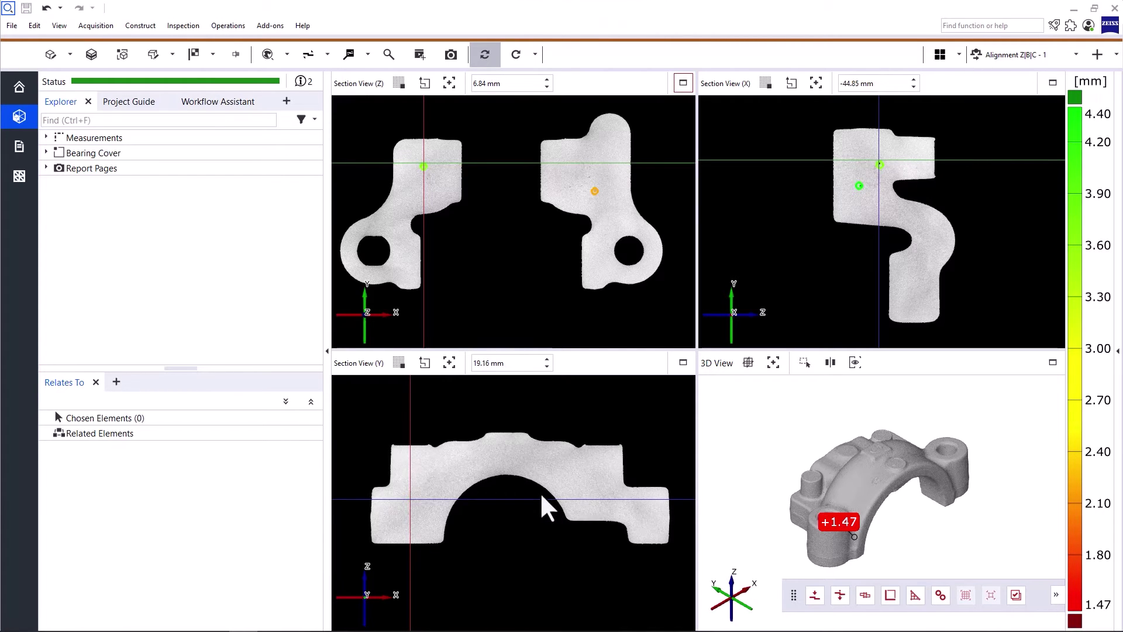
scroll(540, 492, down, 2)
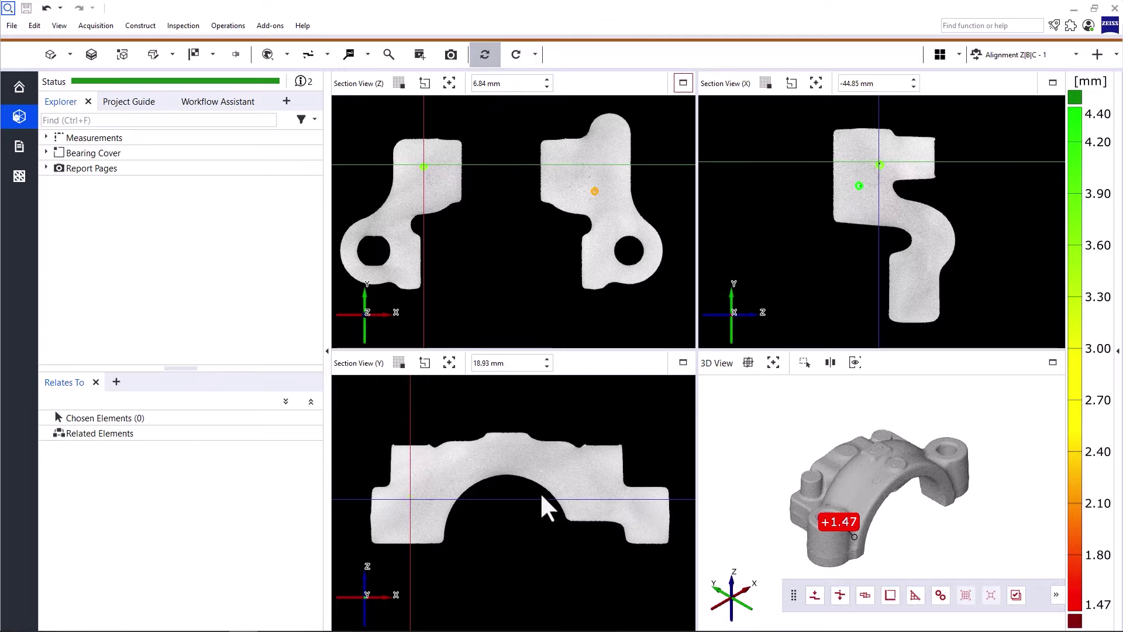
scroll(540, 492, down, 2)
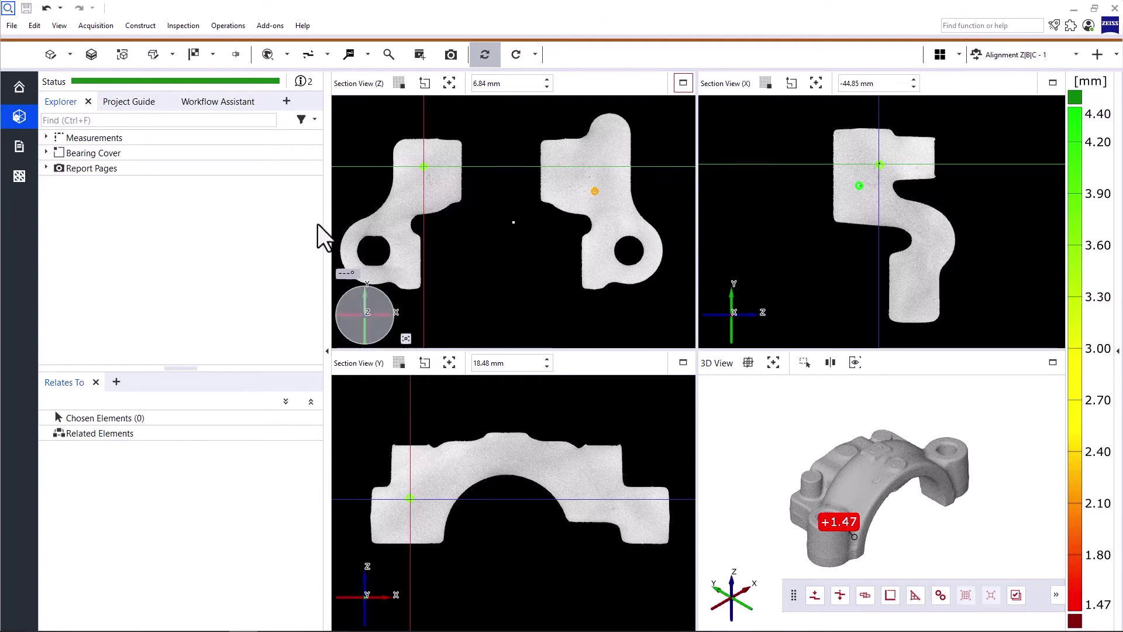
click(34, 25)
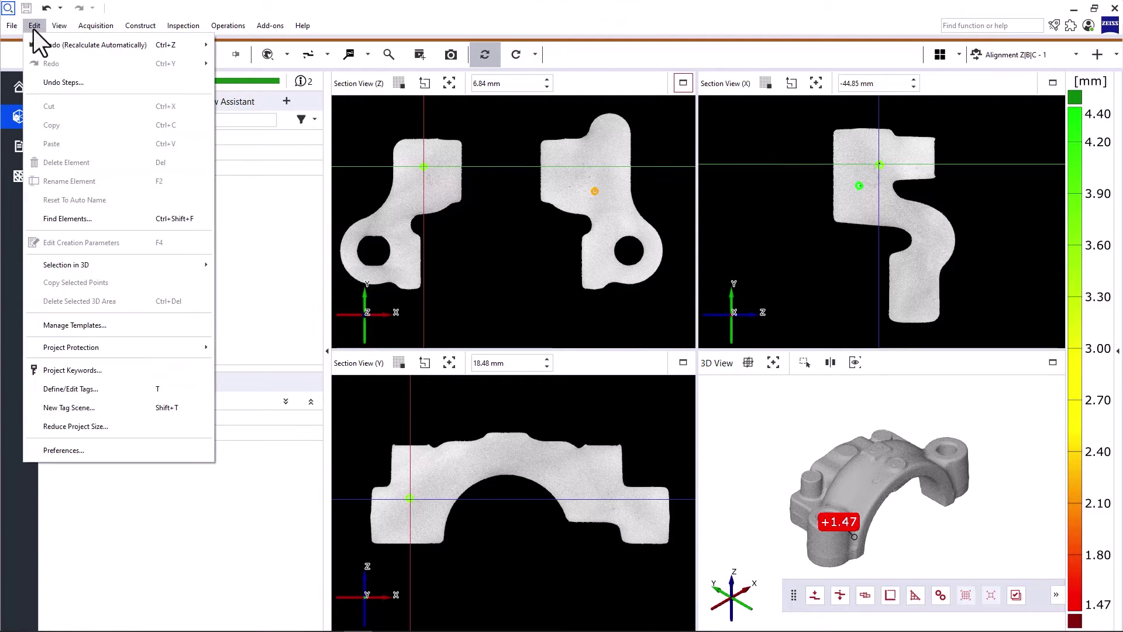
In Preferences > General, set 'Use Alt key for zoom in section views' to Yes
click(97, 447)
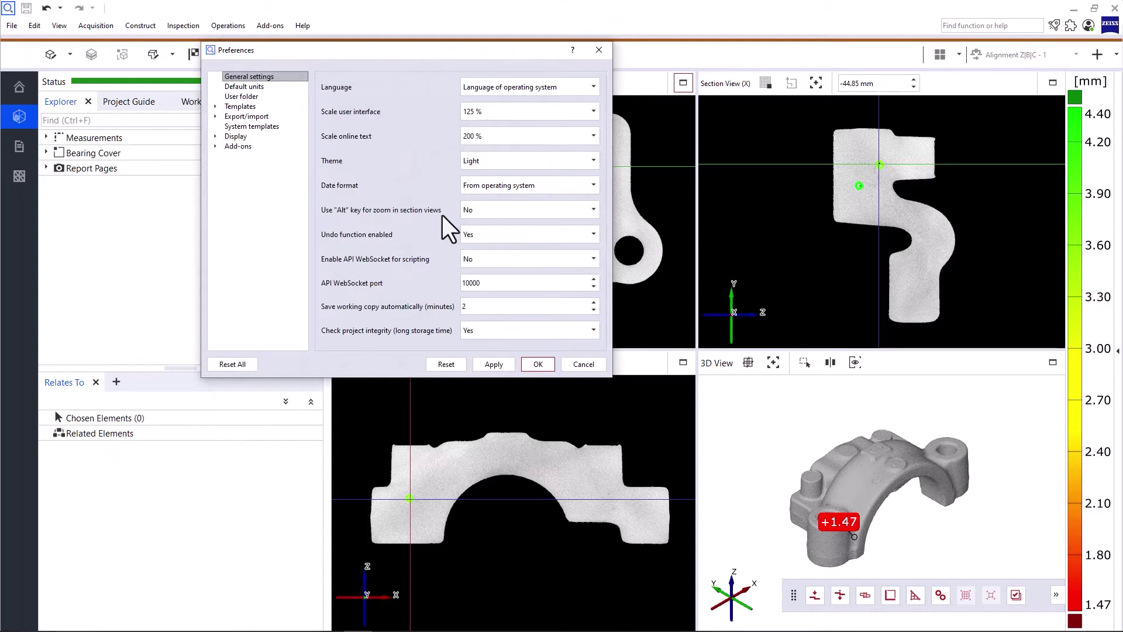
click(486, 216)
click(482, 235)
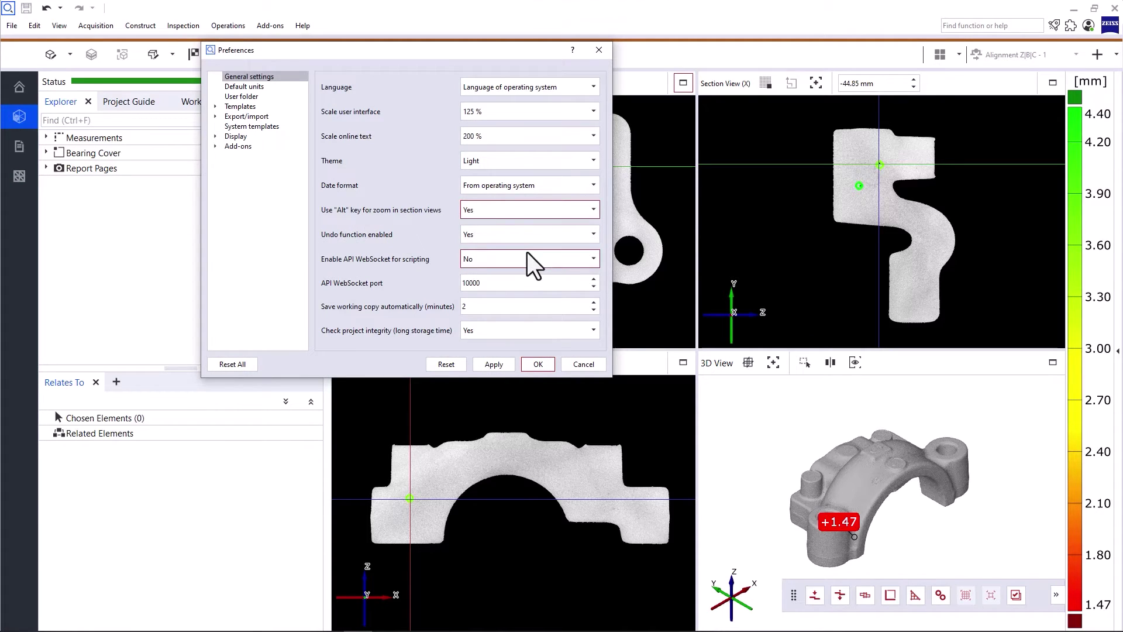
Cancel Preferences, scroll the Y section to 18.66 mm and drag the Z plane to 9.40 mm
click(582, 366)
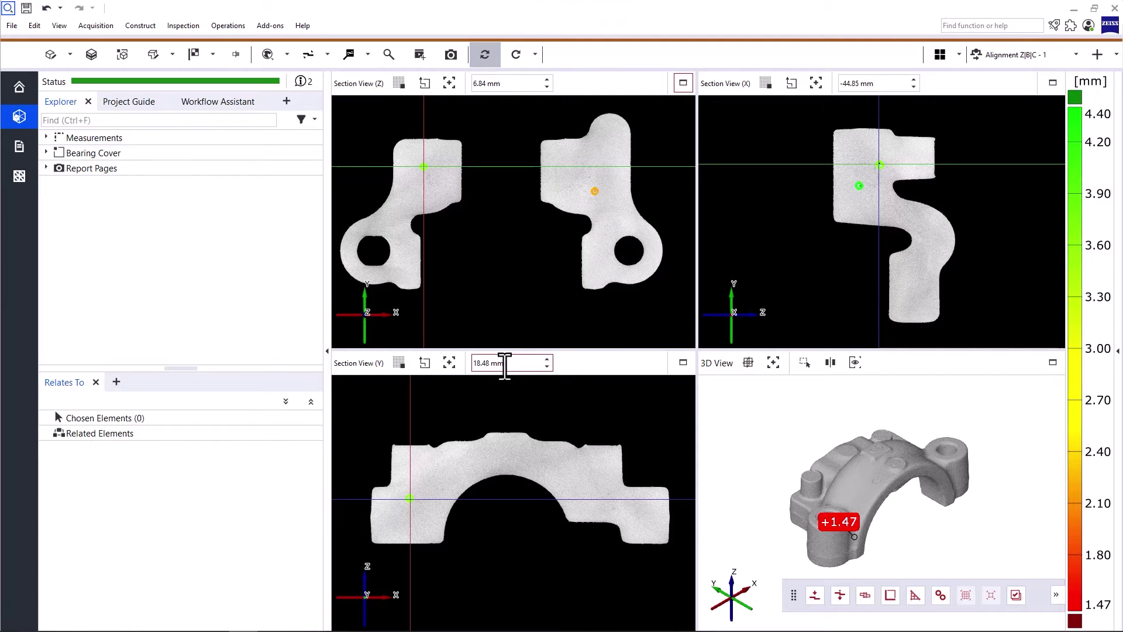
scroll(504, 362, up, 5)
scroll(504, 362, down, 3)
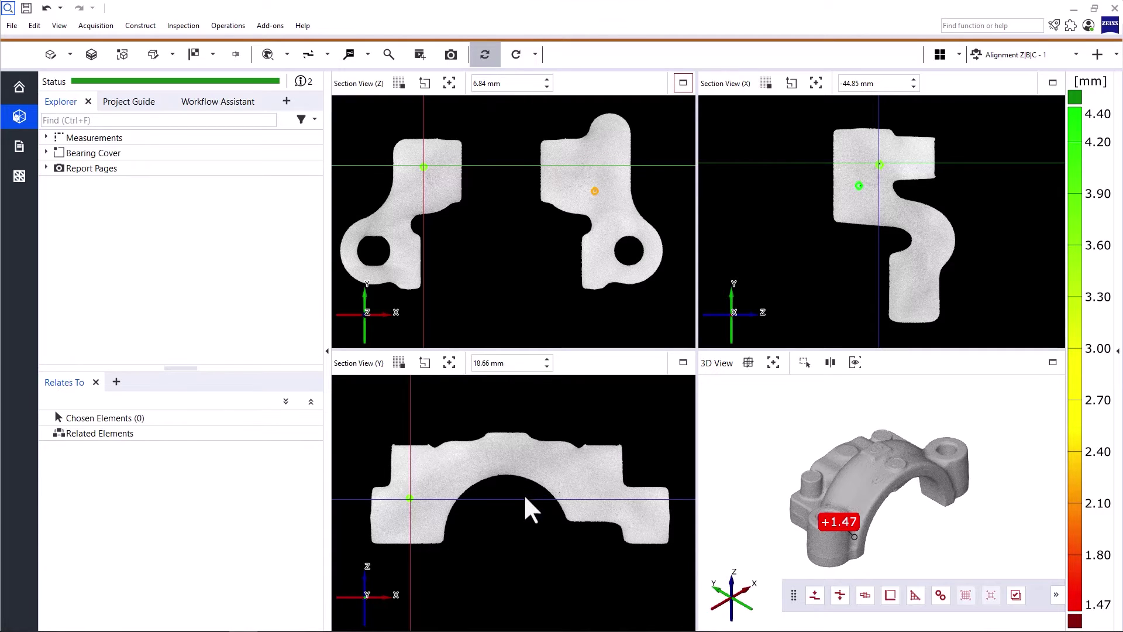
drag(524, 499, 530, 489)
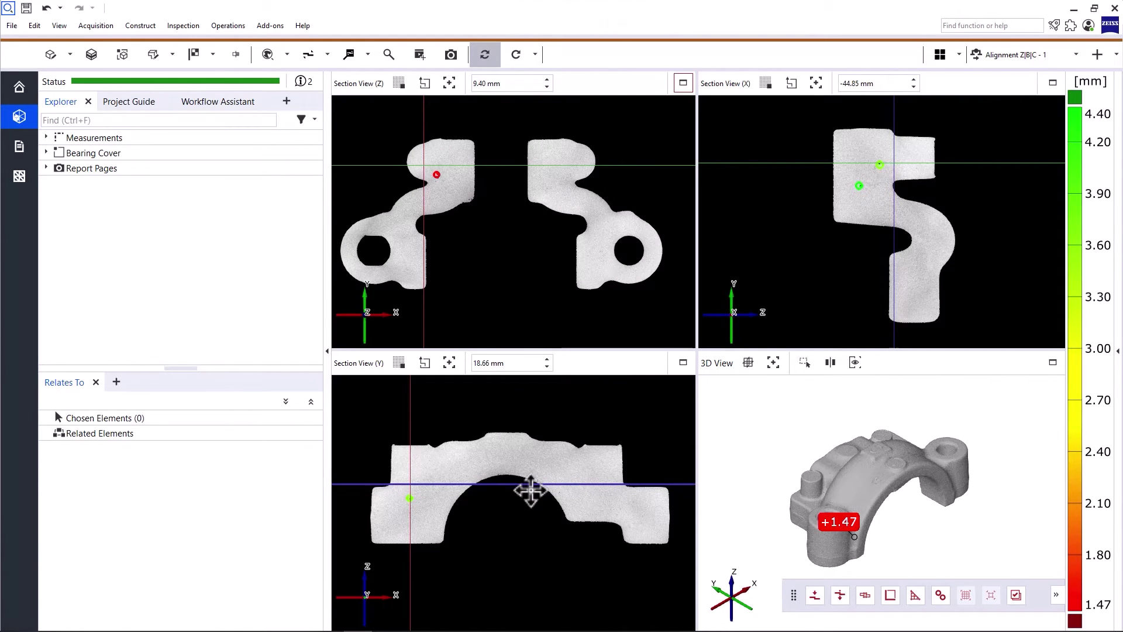
Set a focus point on the part in Section View (Z), shift the X, Z and Y sections, then tilt the 3D model
click(451, 362)
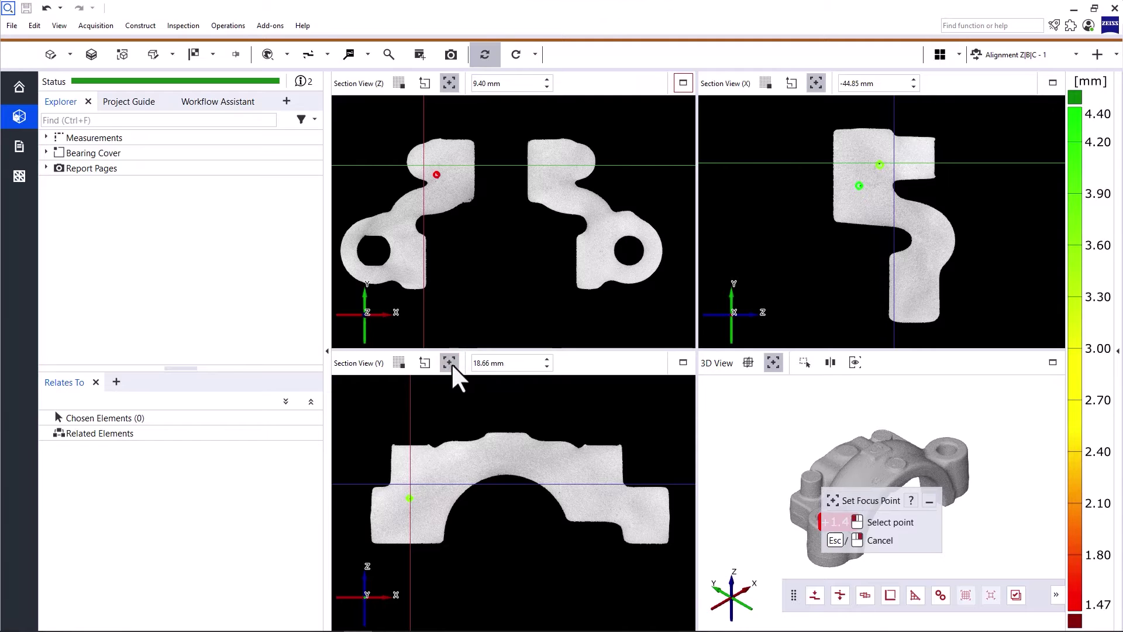
click(437, 174)
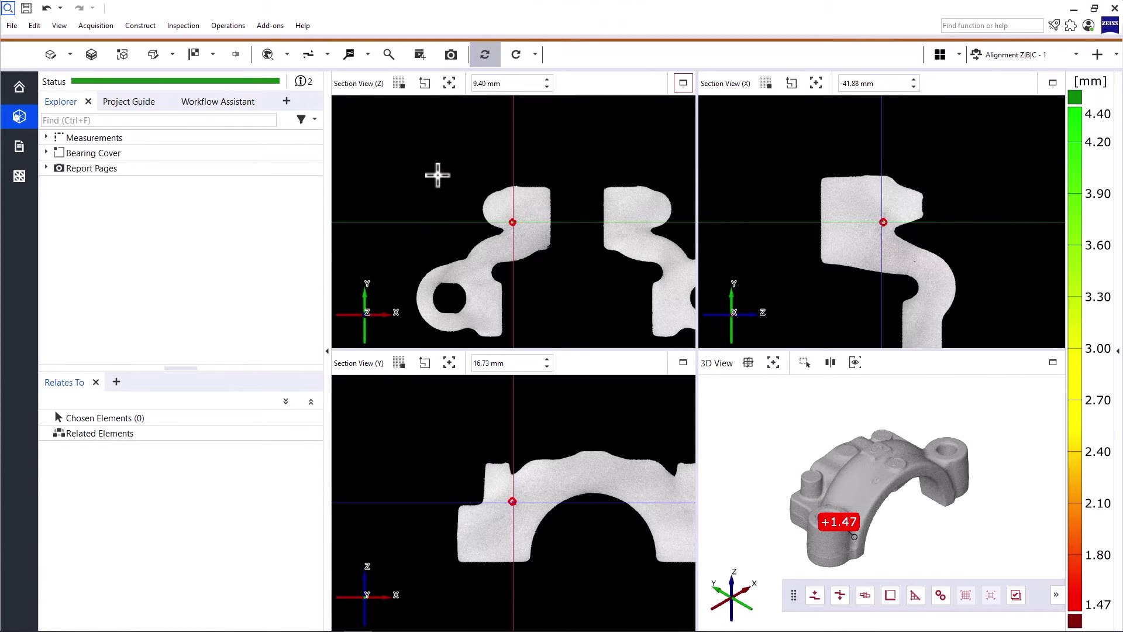
drag(852, 233, 858, 189)
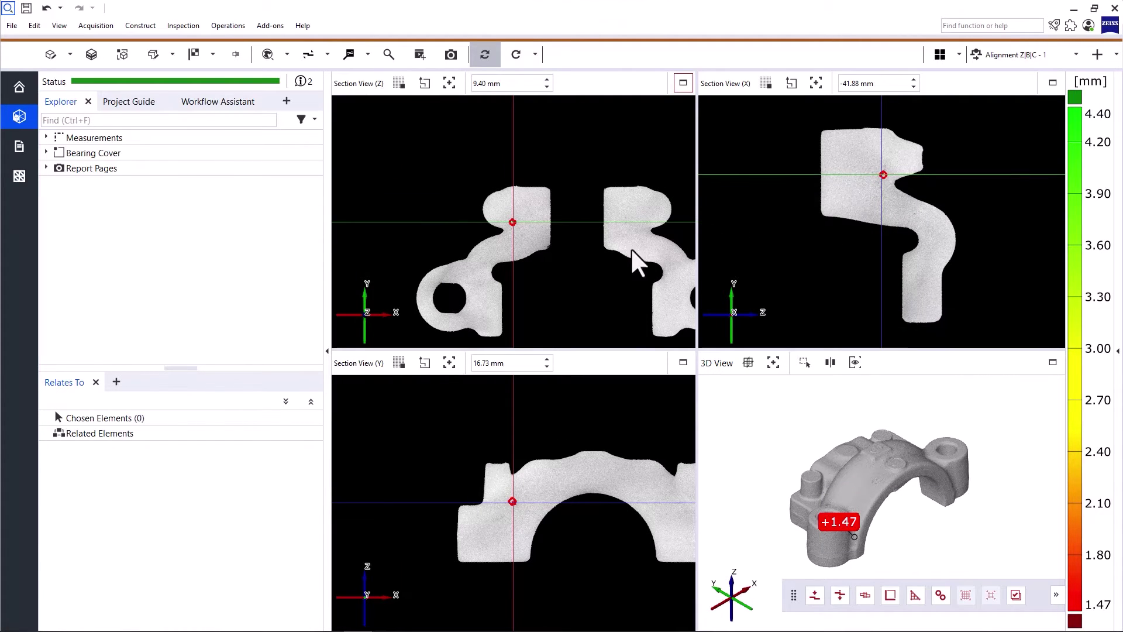
drag(639, 258, 582, 214)
drag(587, 472, 492, 445)
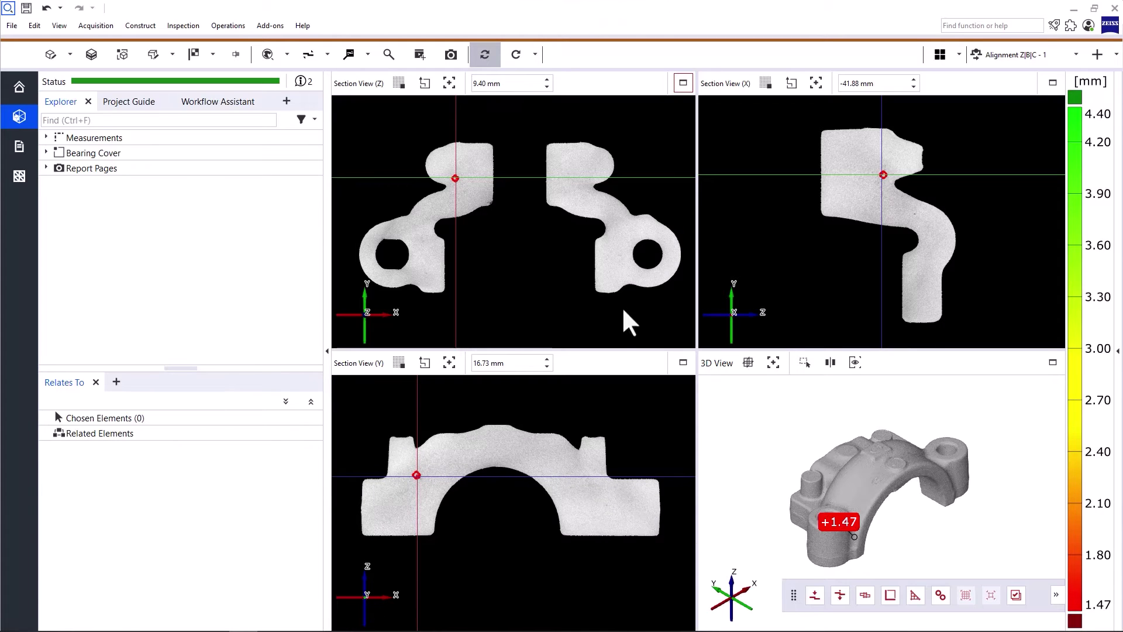
drag(861, 479, 885, 461)
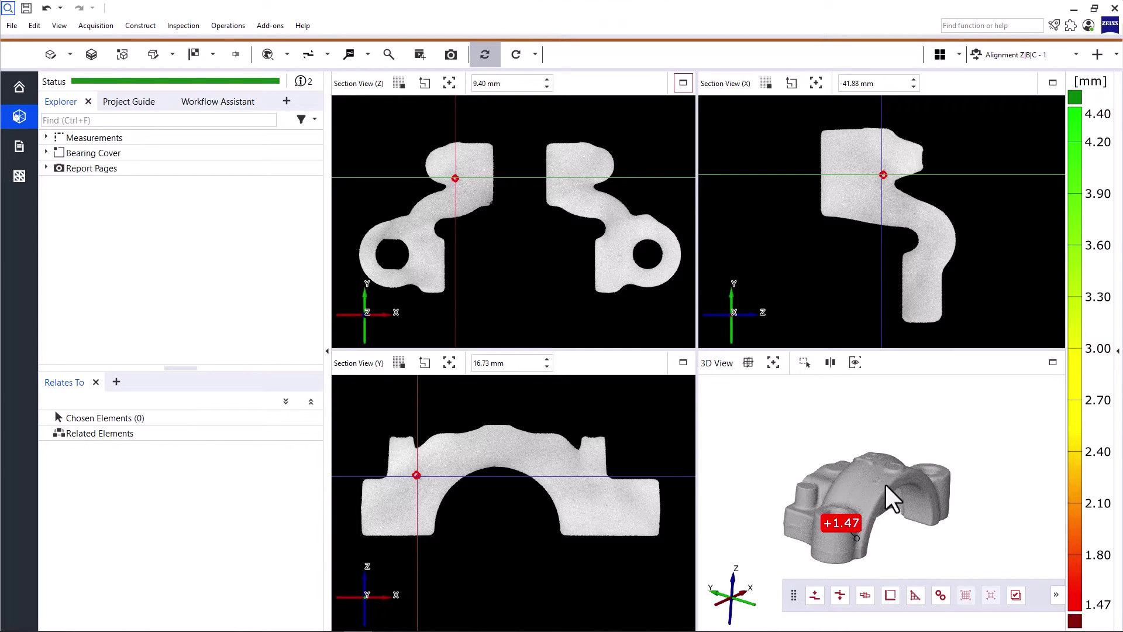
Turn on the section-plane display in the 3D view, then zoom and rotate the bearing cover
click(753, 368)
scroll(813, 485, up, 5)
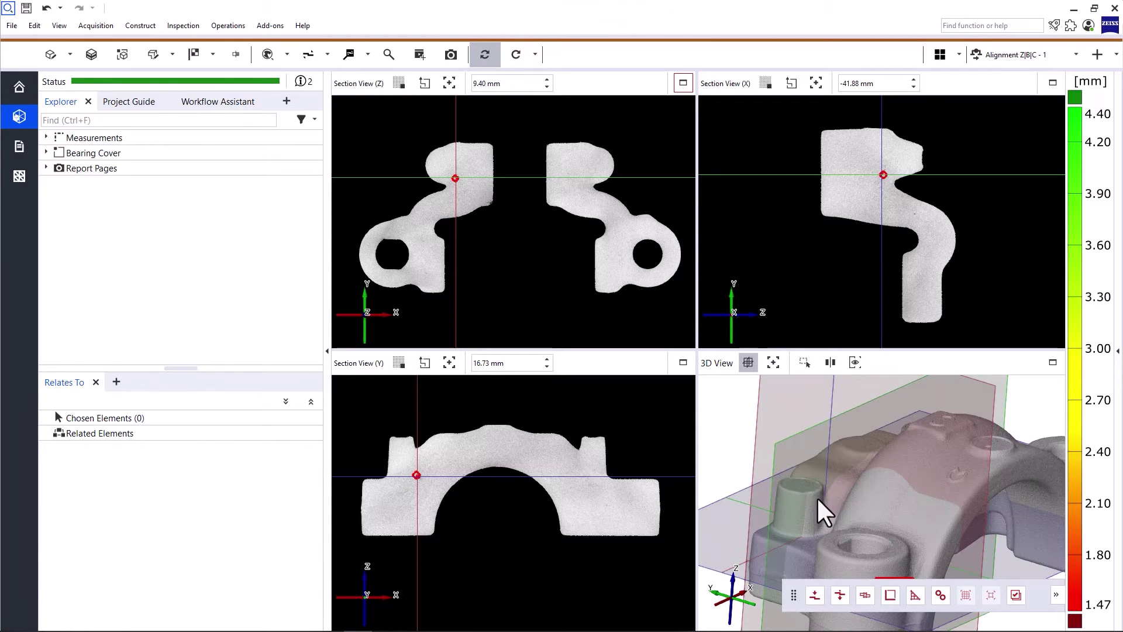
mouse_move(816, 498)
mouse_down()
mouse_move(877, 536)
mouse_move(894, 534)
mouse_move(860, 527)
mouse_move(840, 495)
mouse_move(821, 498)
mouse_up()
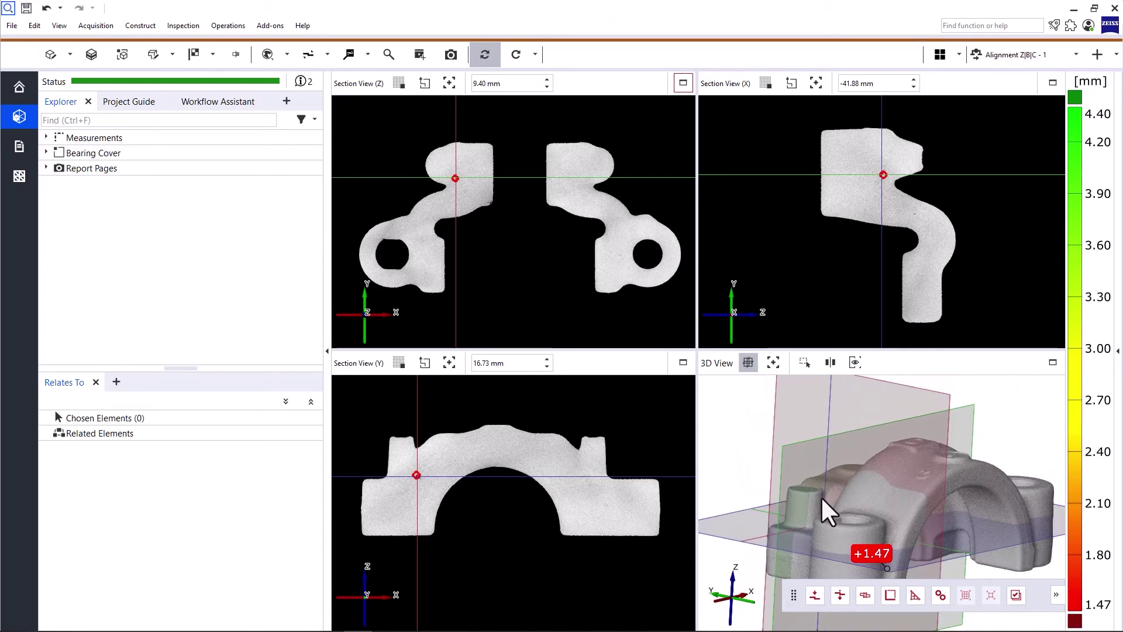
scroll(830, 497, down, 2)
scroll(842, 491, down, 2)
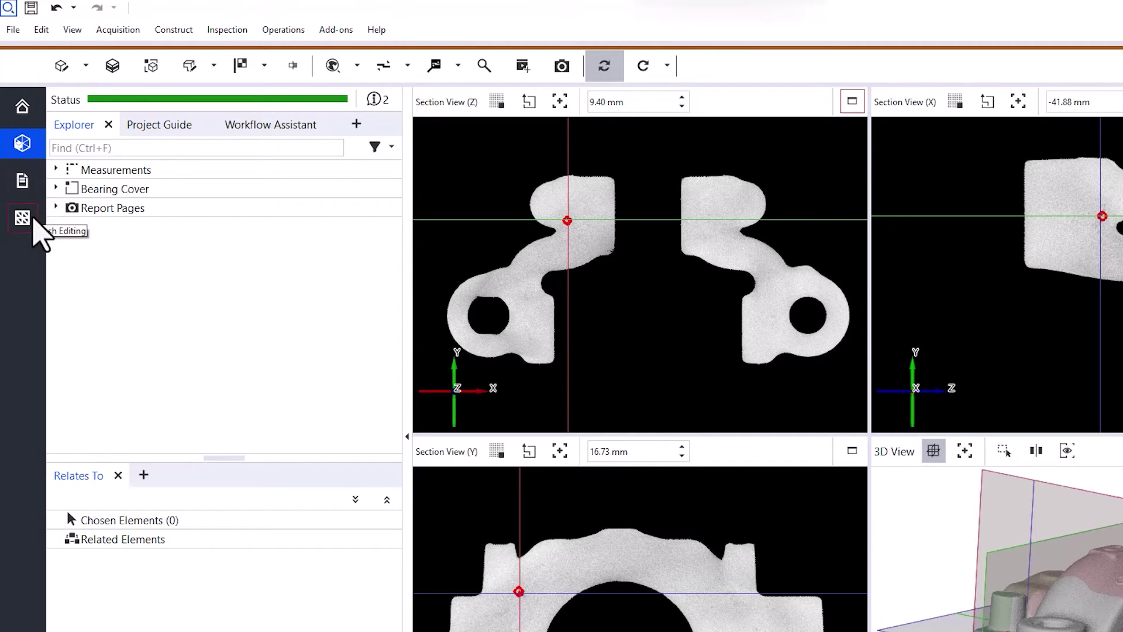
Visit the report pages, mesh editing and start page, then return to the Volume Inspection workspace
click(24, 184)
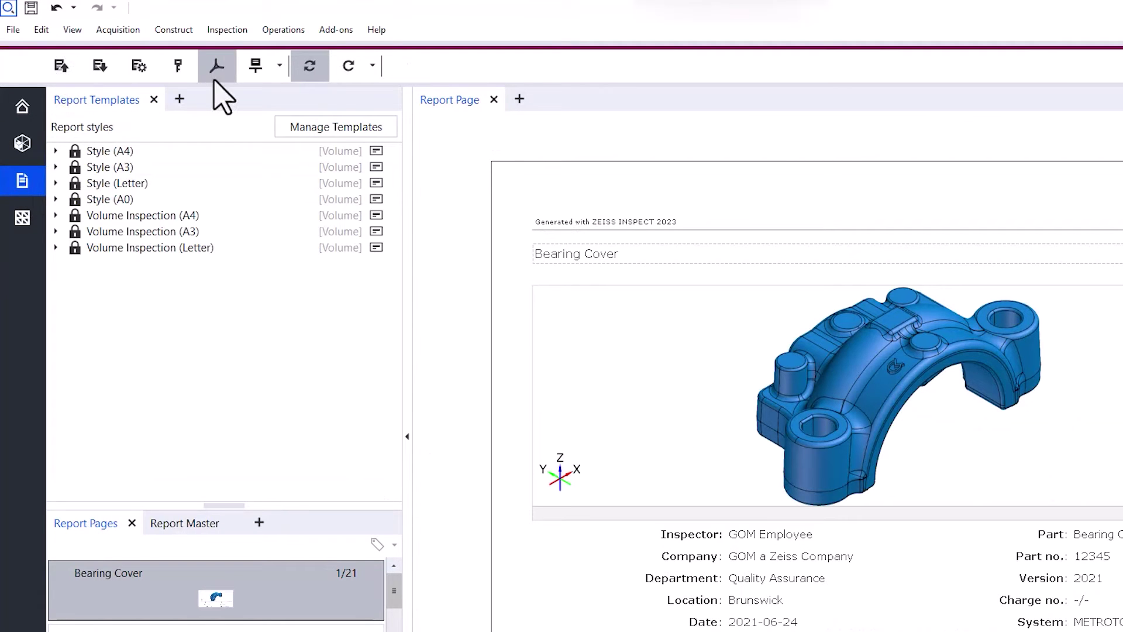
click(22, 218)
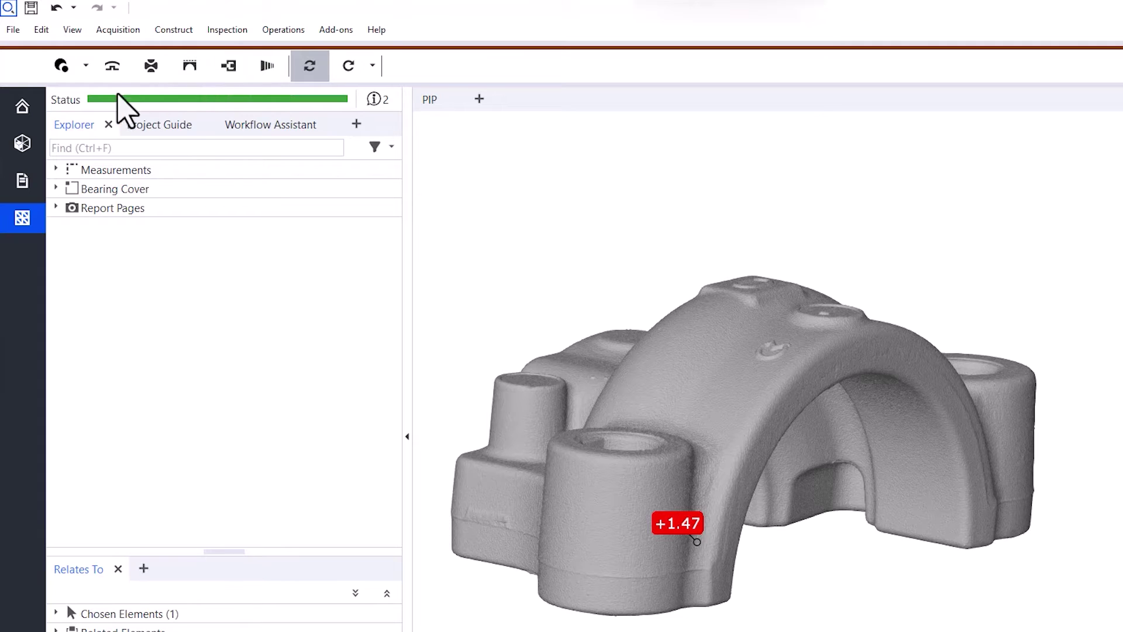
click(23, 107)
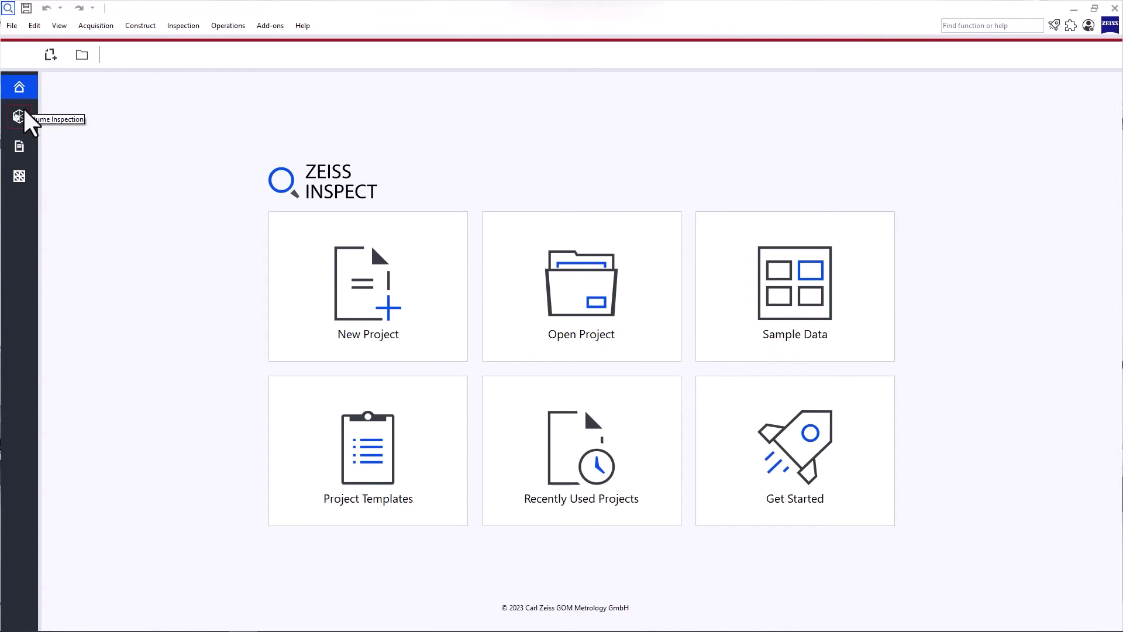
click(23, 114)
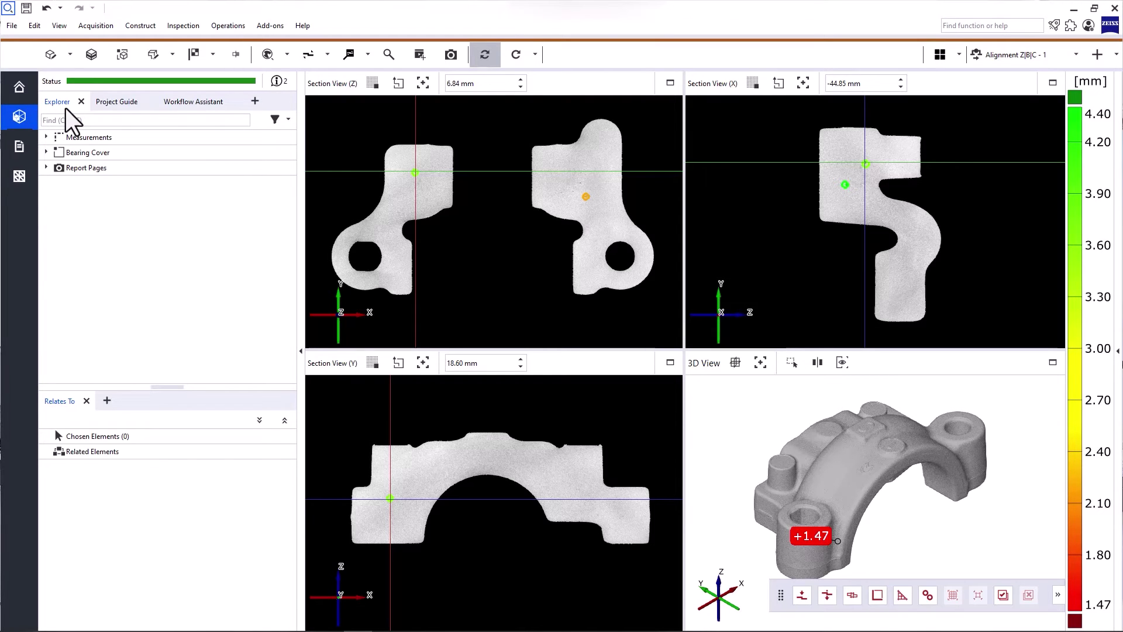
Expand Measurements, Bearing Cover and Report Pages and check each one's related elements
click(46, 137)
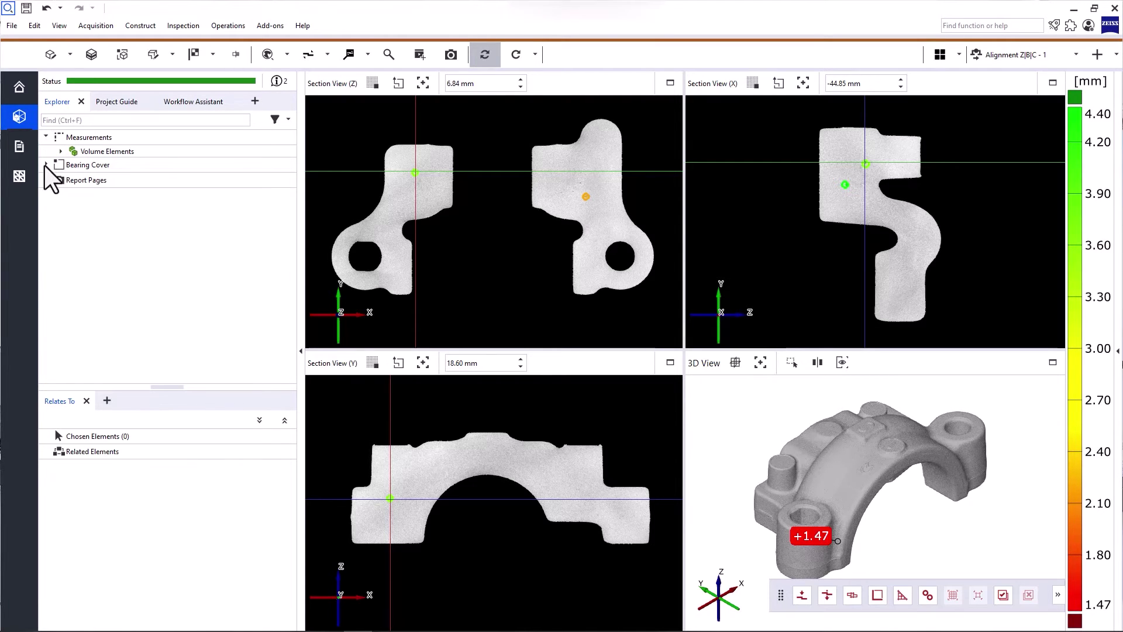
click(46, 165)
click(47, 277)
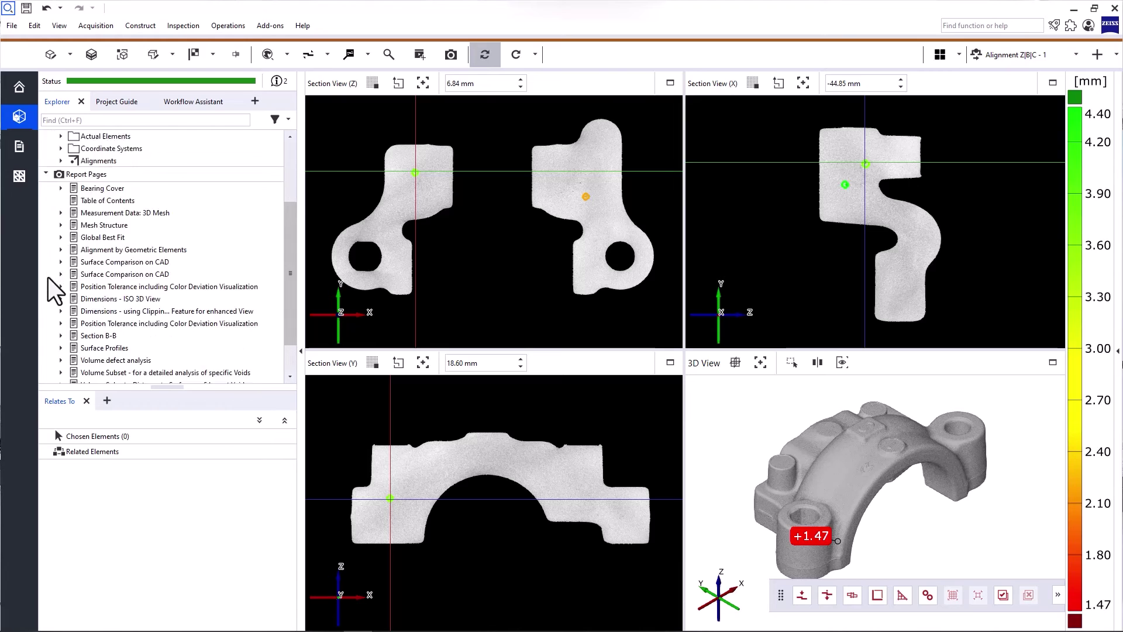
scroll(56, 290, up, 3)
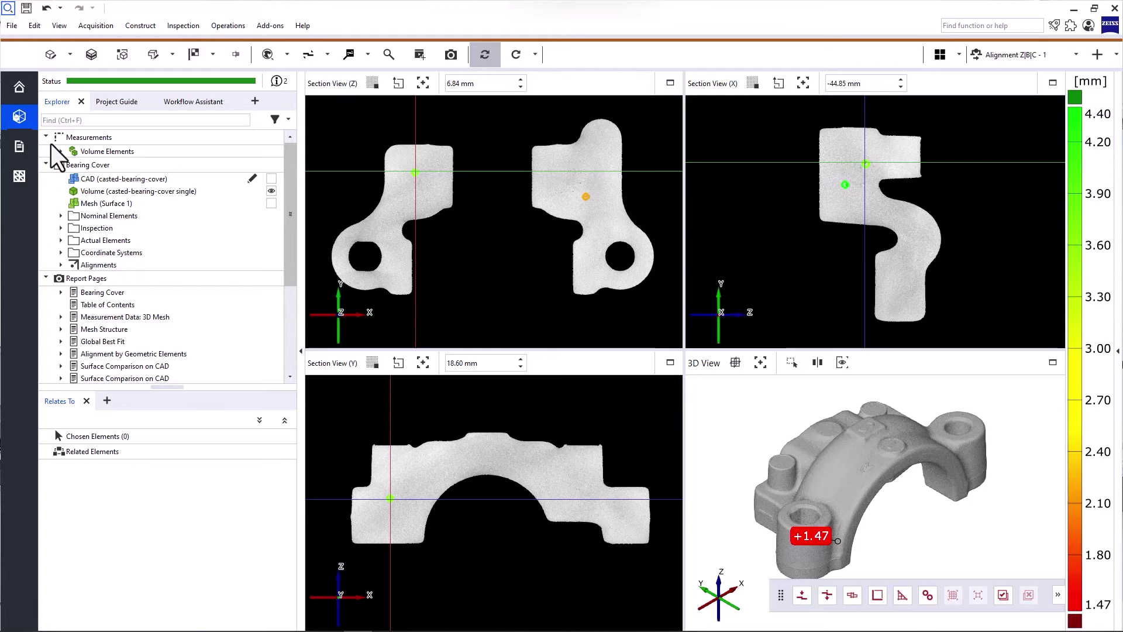
click(120, 140)
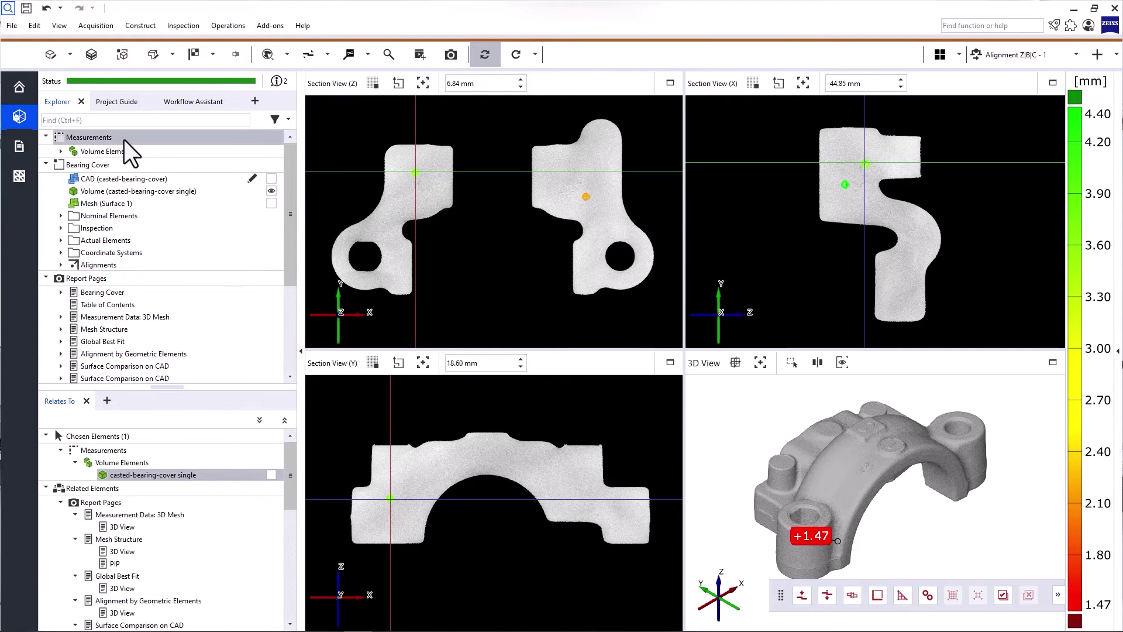
click(104, 166)
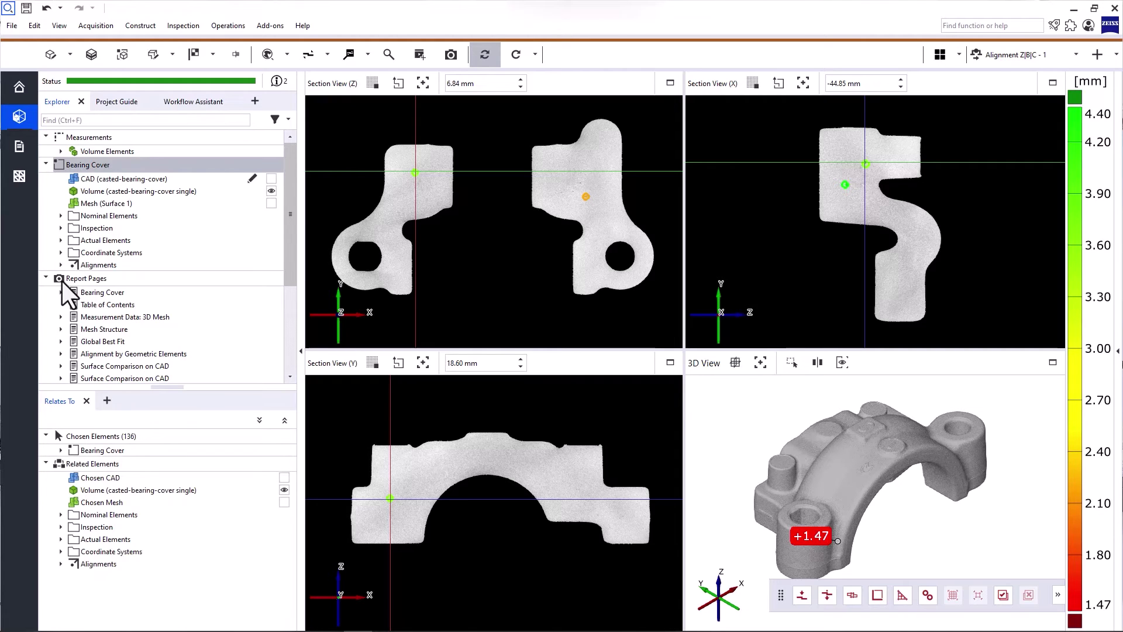
click(112, 280)
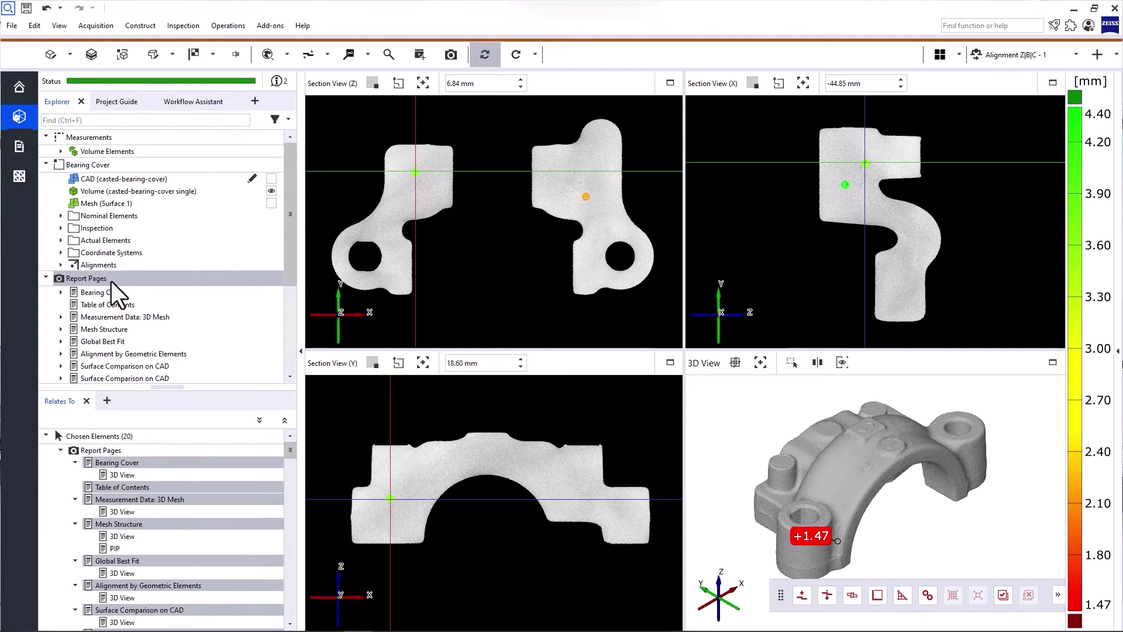
click(87, 137)
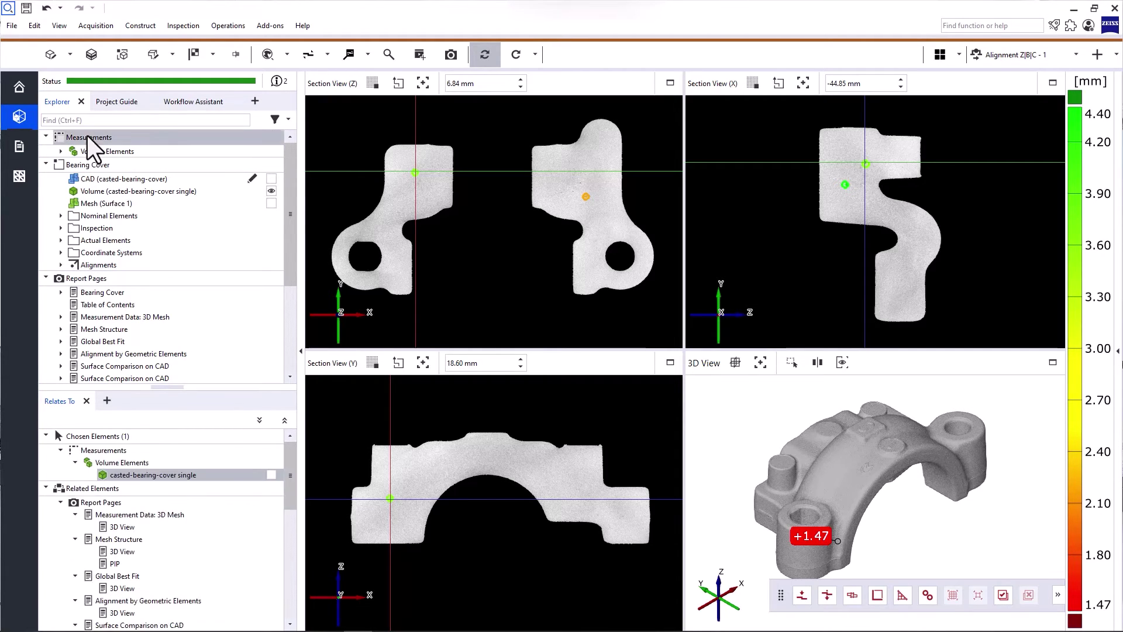
Expand Volume Elements and Inspection, checking relations of the volume element, CAD, Volume and Mesh (Surface 1)
click(61, 150)
click(124, 165)
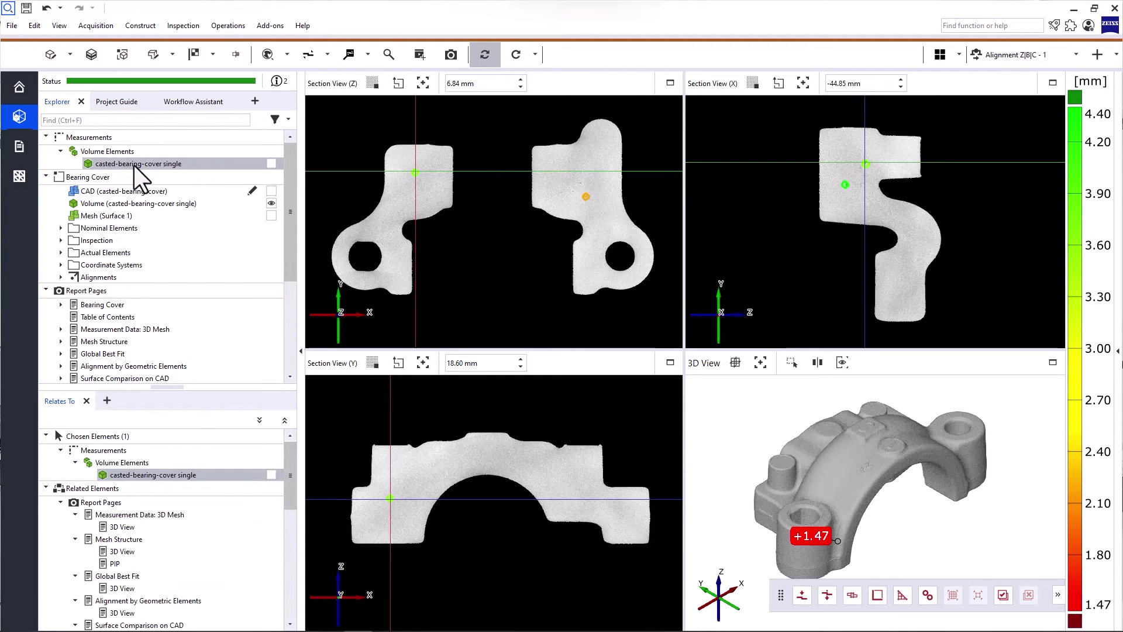
click(107, 178)
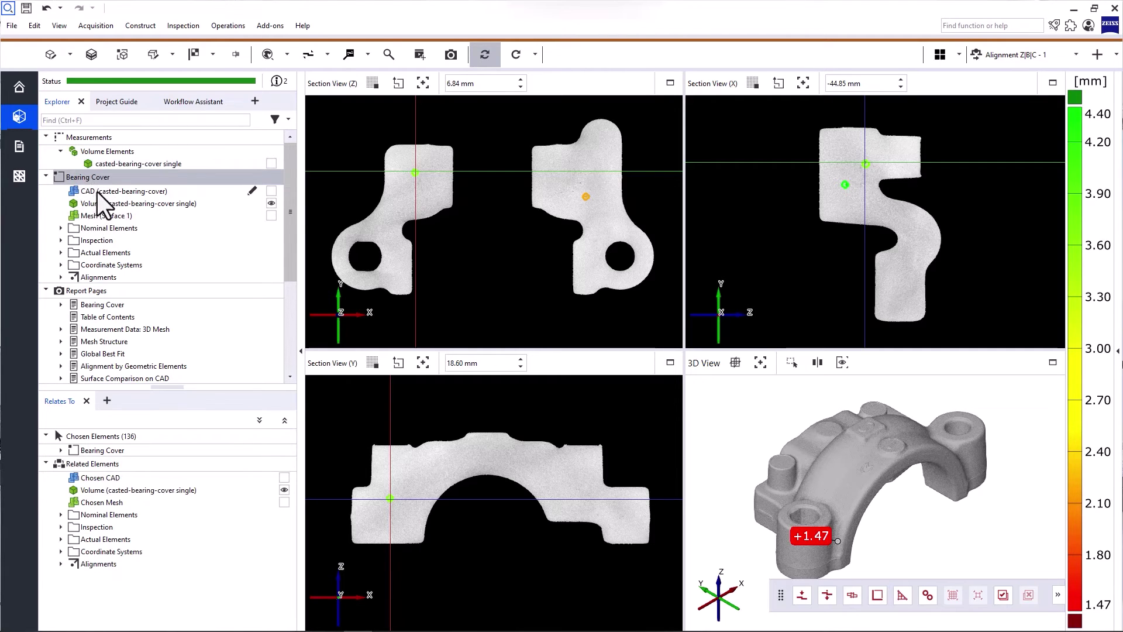
click(97, 192)
click(97, 203)
click(97, 215)
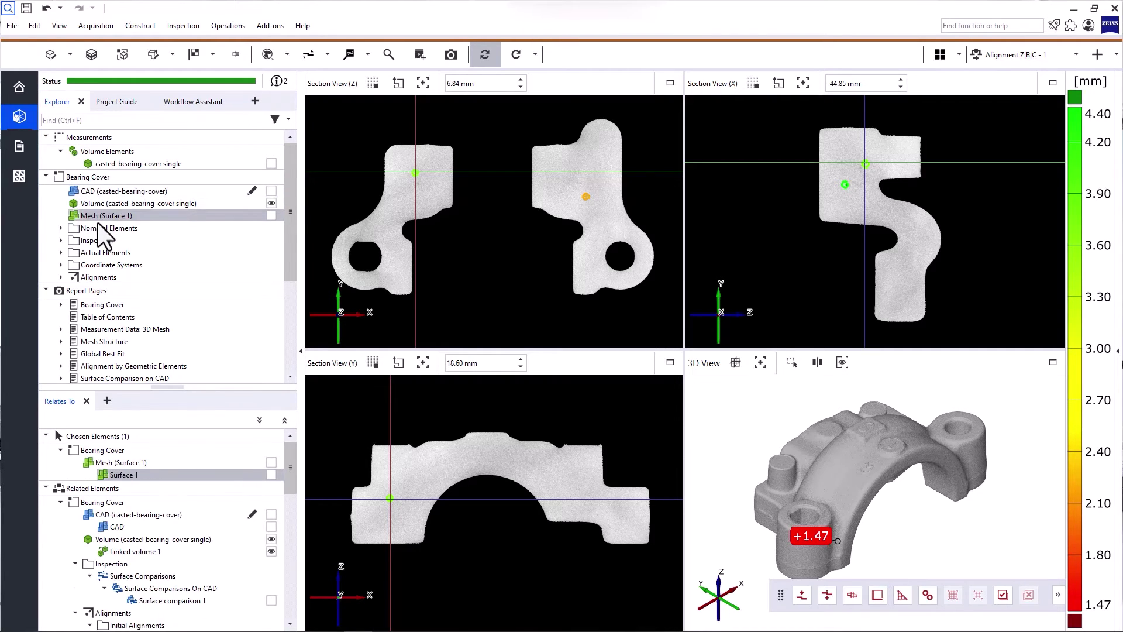
click(61, 241)
click(115, 242)
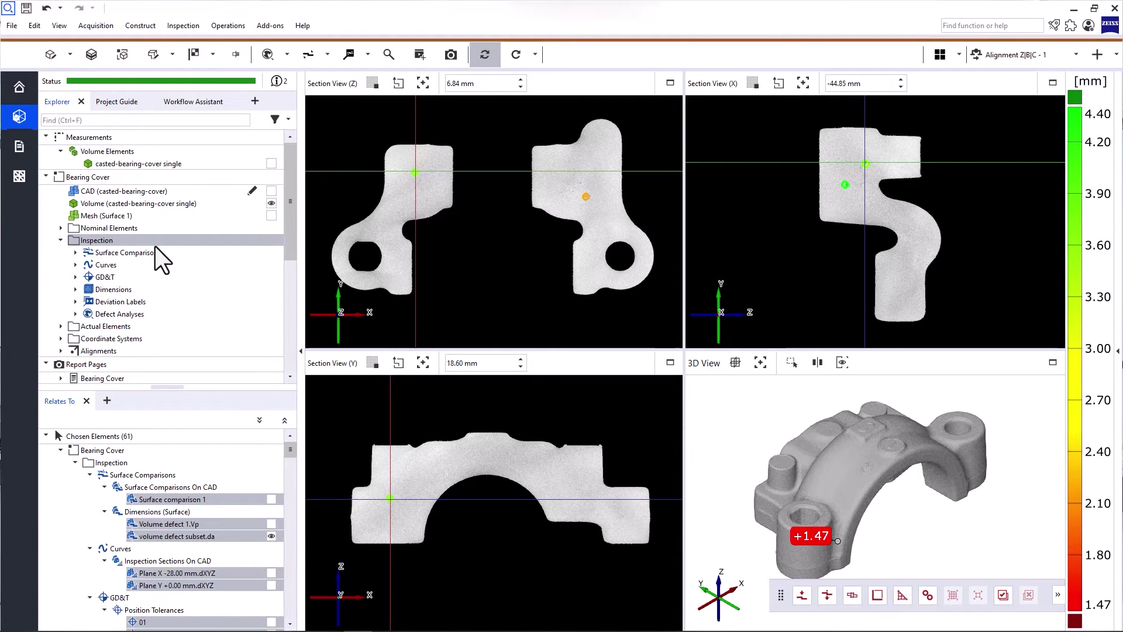
Expand Surface Comparisons On CAD and drag Surface comparison 1 into the views to show ±0.50 mm deviations
click(76, 253)
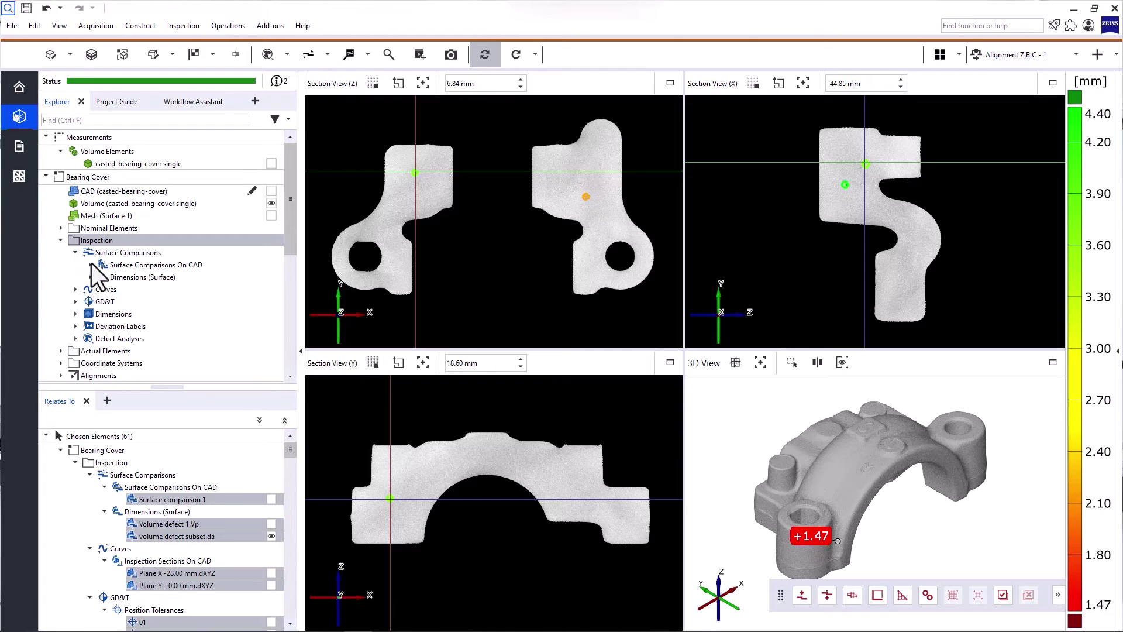
click(91, 264)
drag(135, 278, 741, 426)
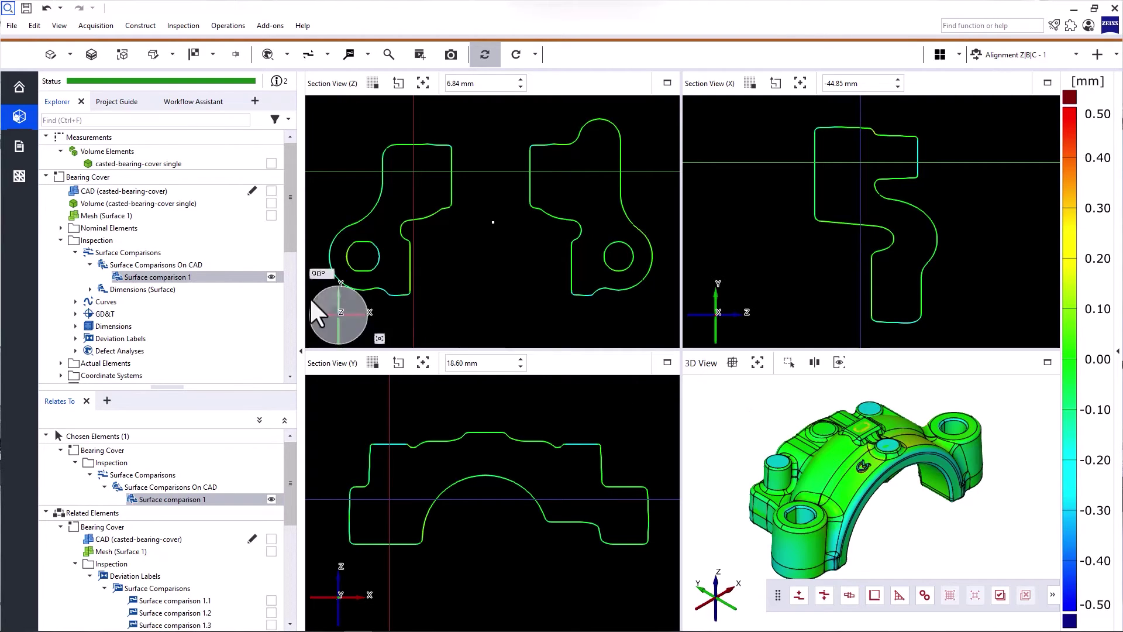
key(e)
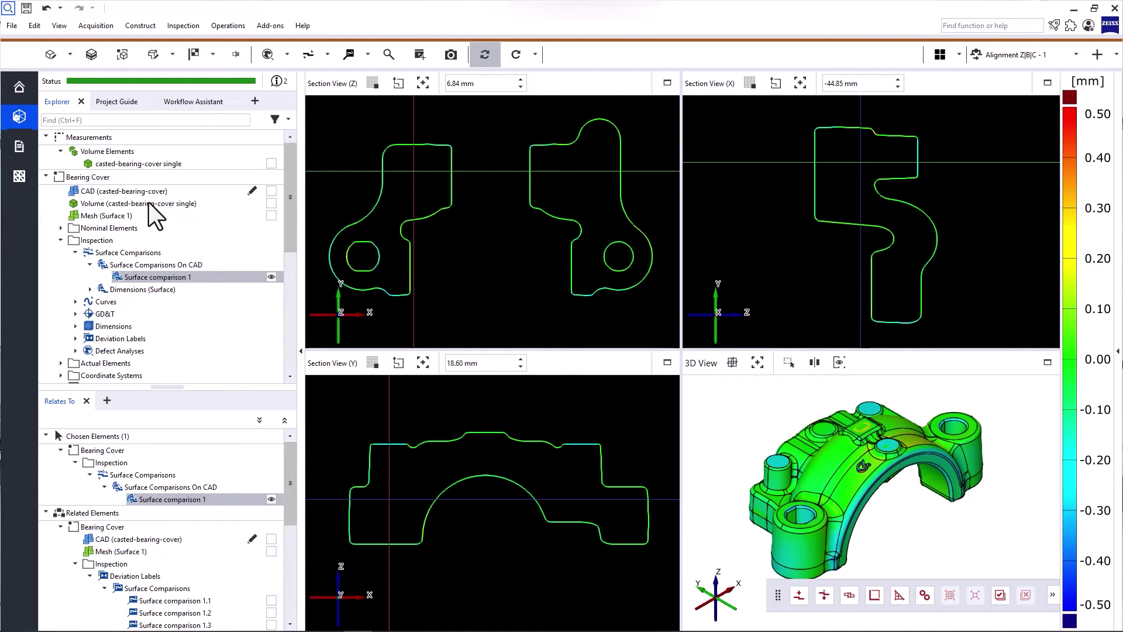
Show the casted-bearing-cover volume beneath the Surface comparison 1 deviation colours
click(271, 203)
key(v)
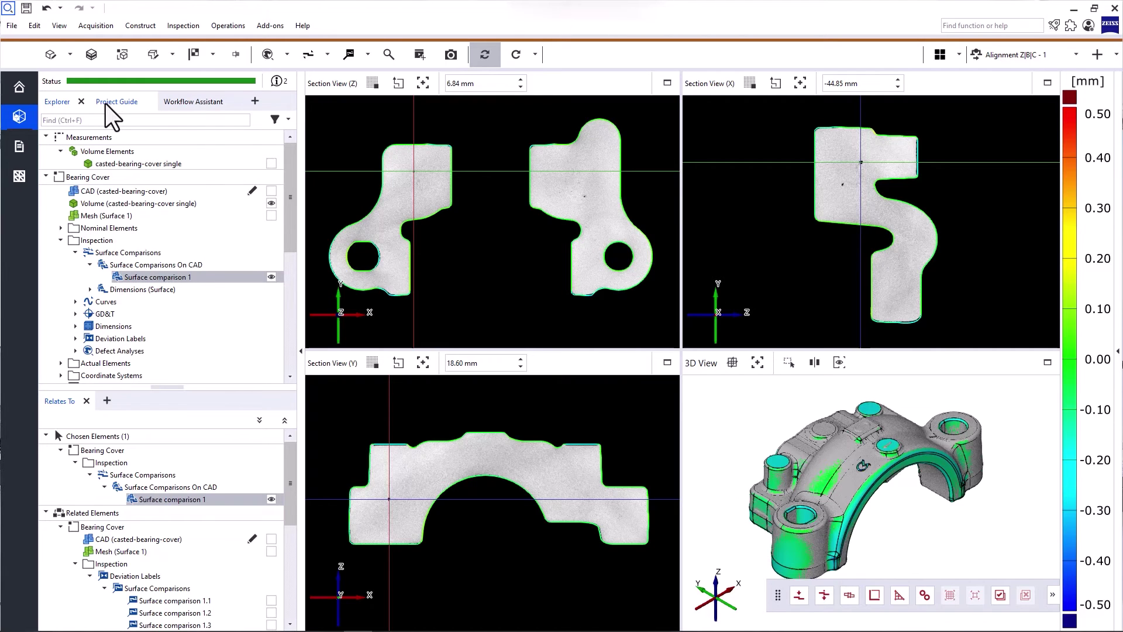
Drag the Project Guide out of the left panel and drop it as a floating window over the views
drag(114, 104, 205, 129)
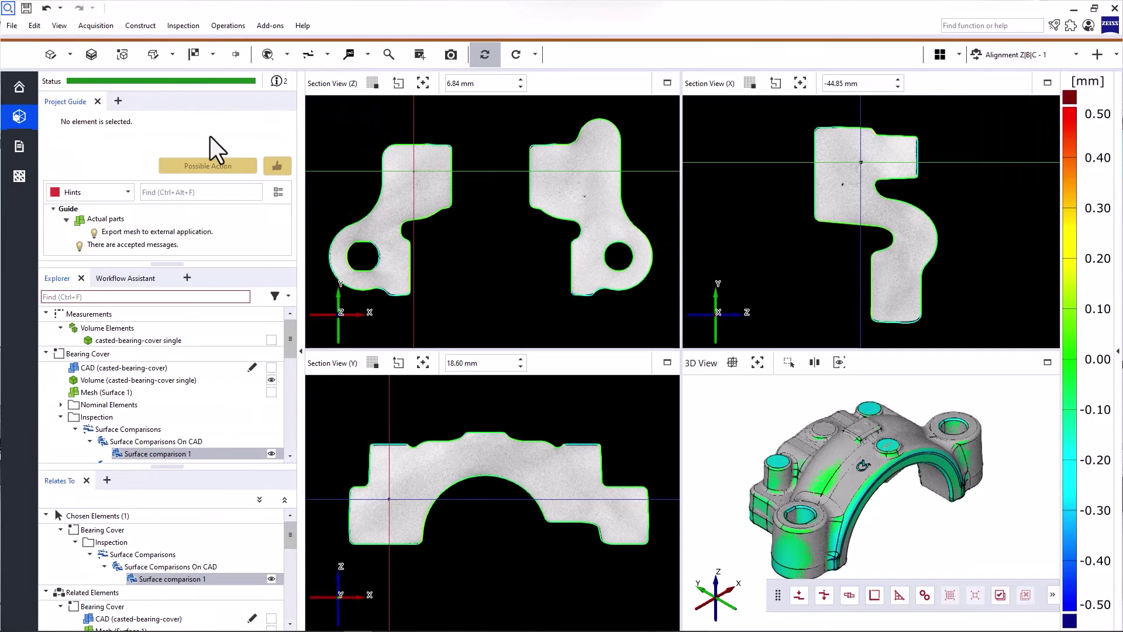
drag(80, 109, 473, 218)
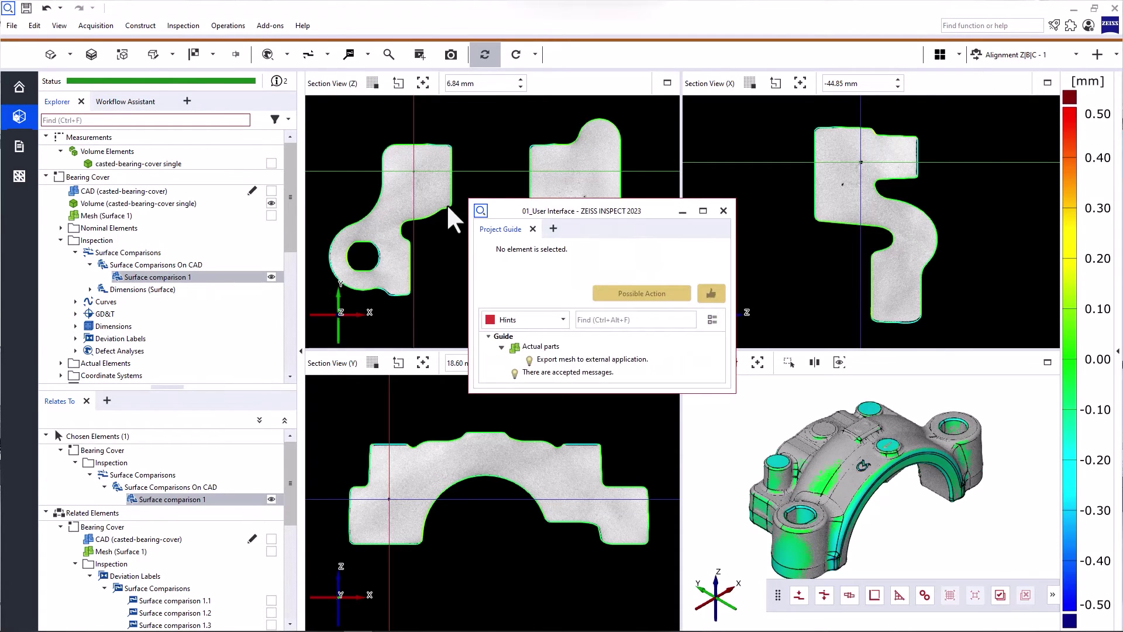
click(187, 102)
Add an Alignments panel, use Reset All Workspaces, and switch back to the Orthogonal View layout
click(235, 117)
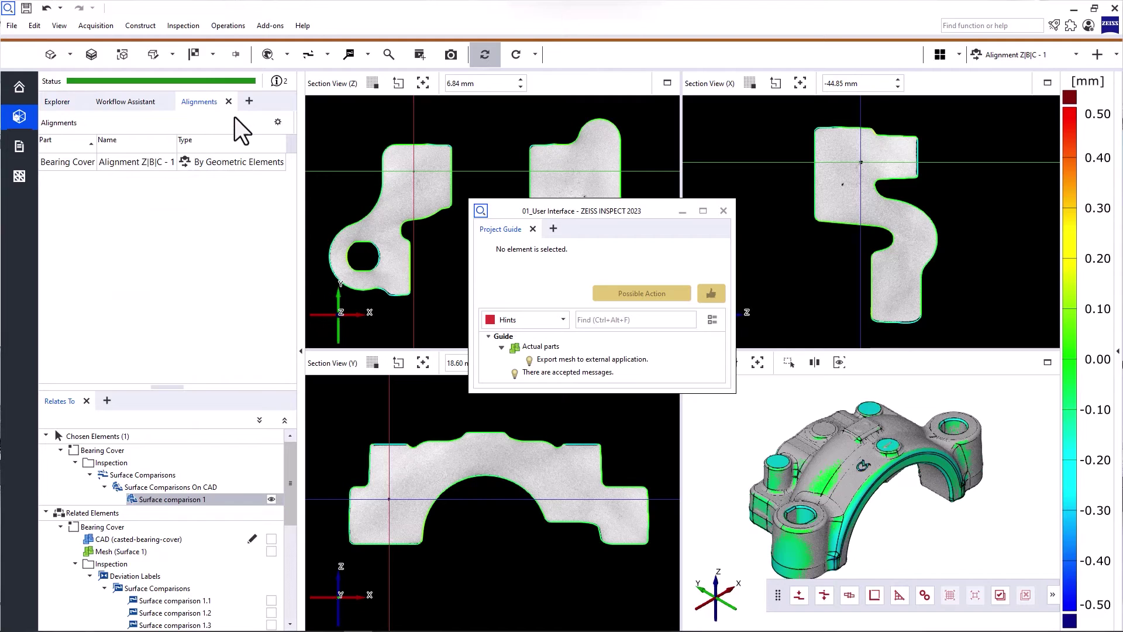
click(59, 26)
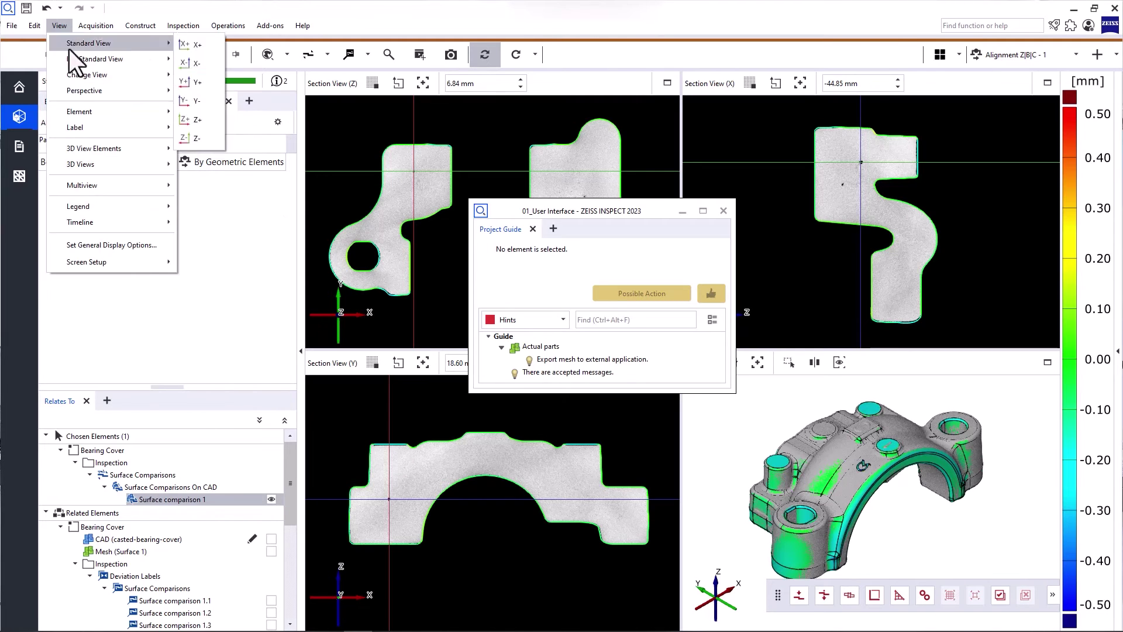
mouse_move(133, 262)
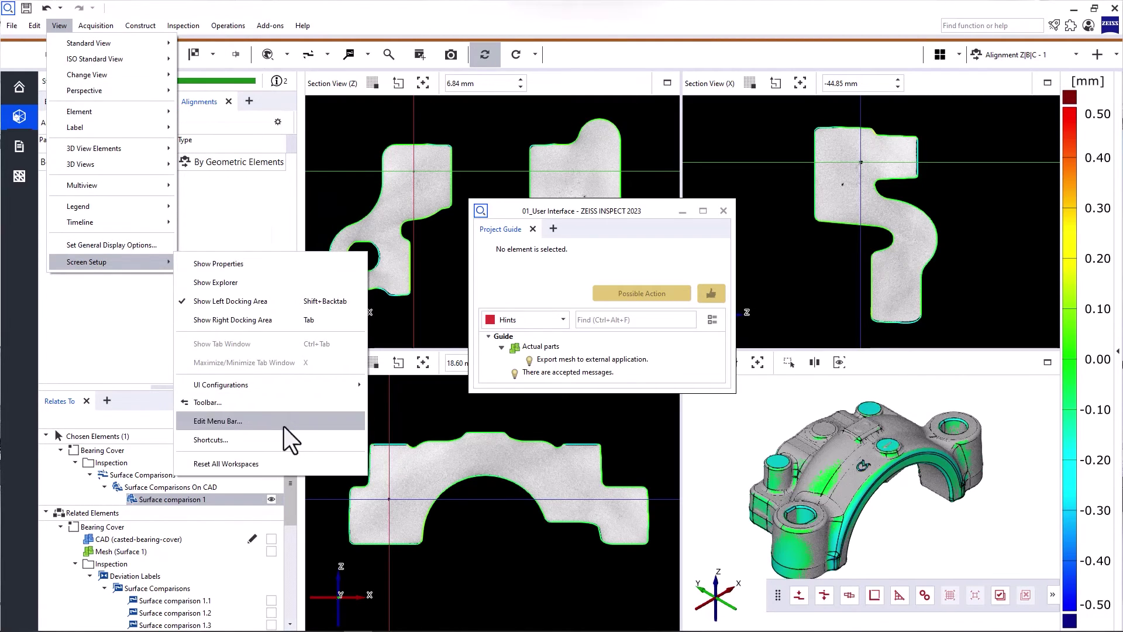
click(300, 464)
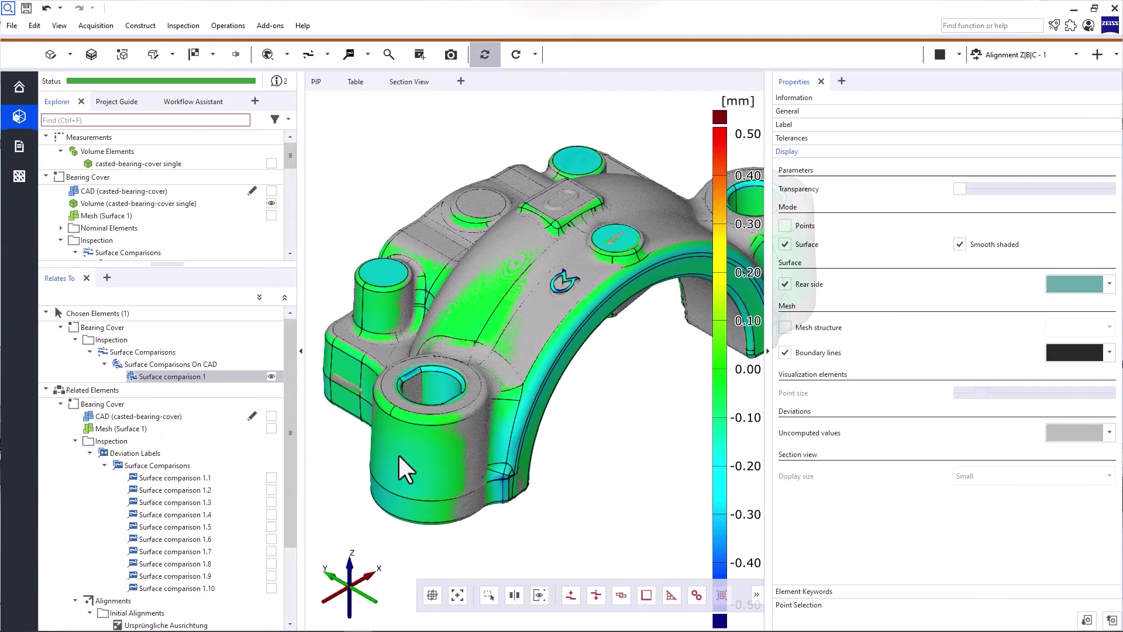
click(957, 58)
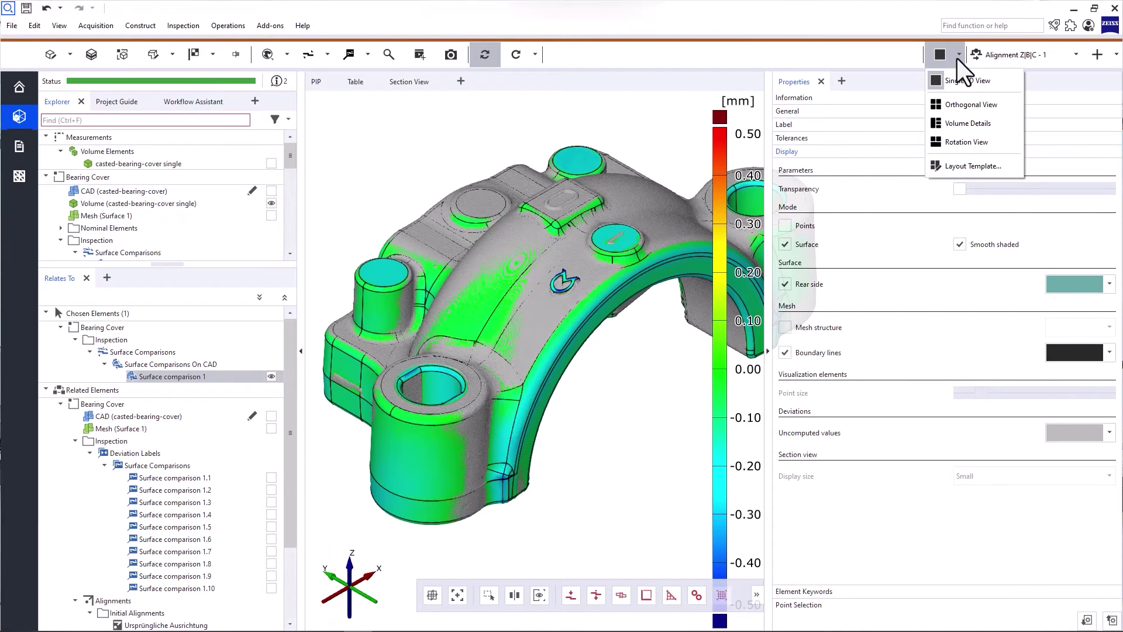
click(964, 100)
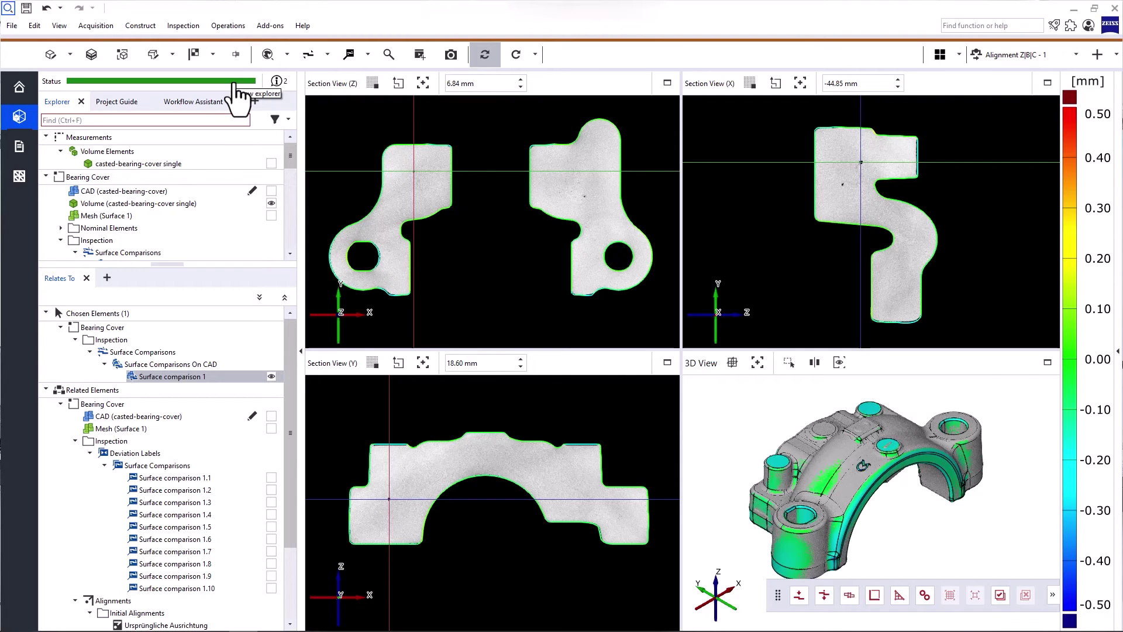
Show the Project Guide hints, make the panel taller, and leave the message filter on Hints
click(122, 103)
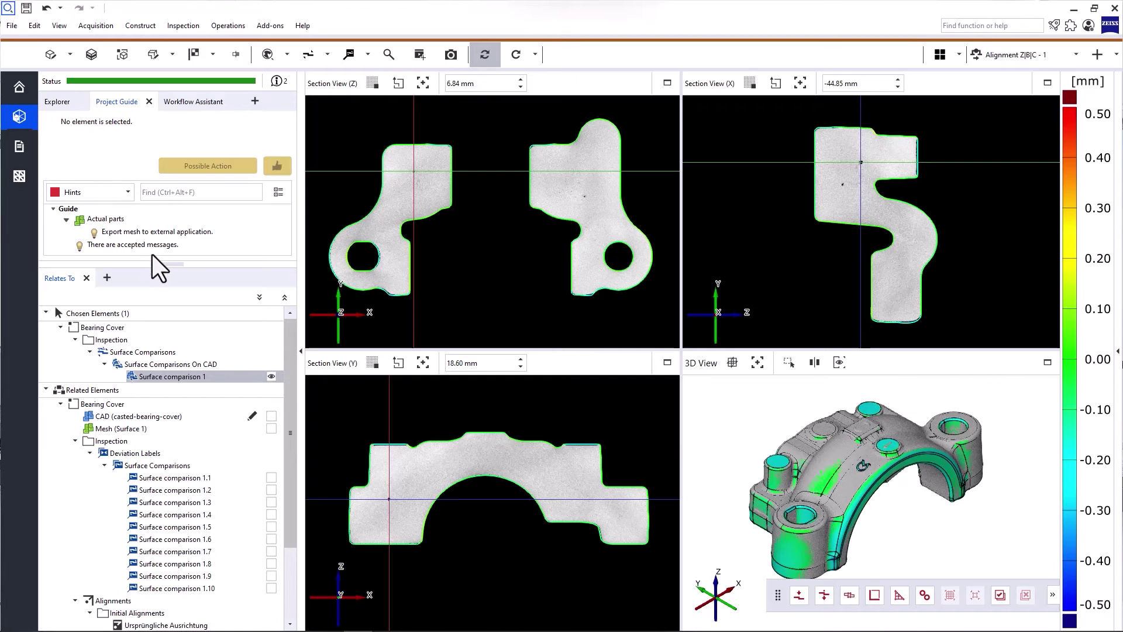
drag(153, 262, 154, 381)
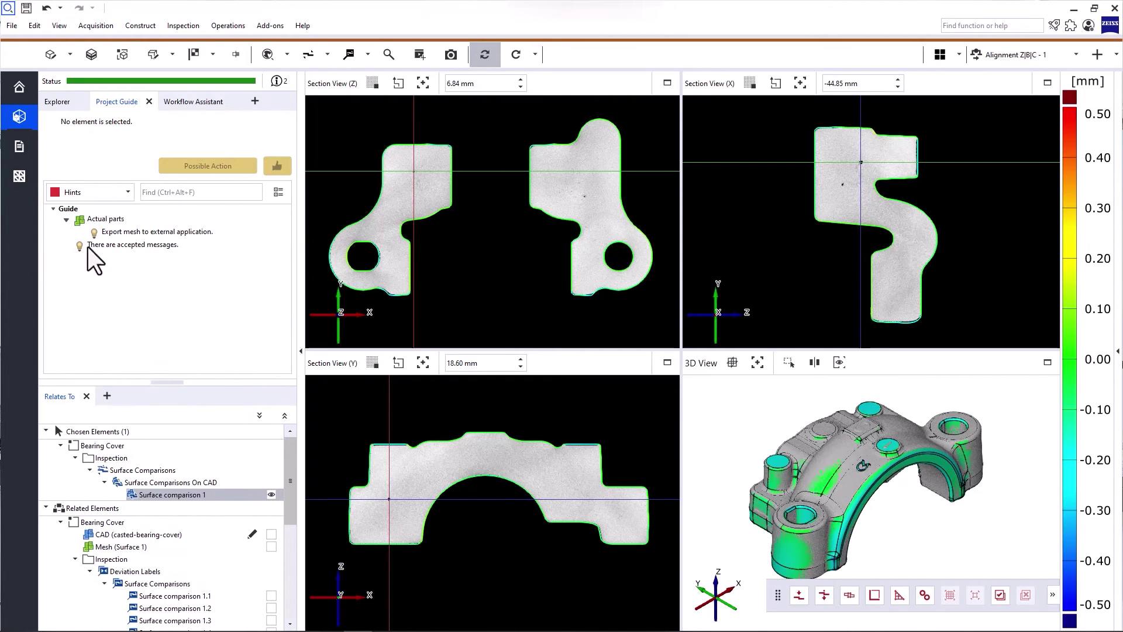
click(112, 191)
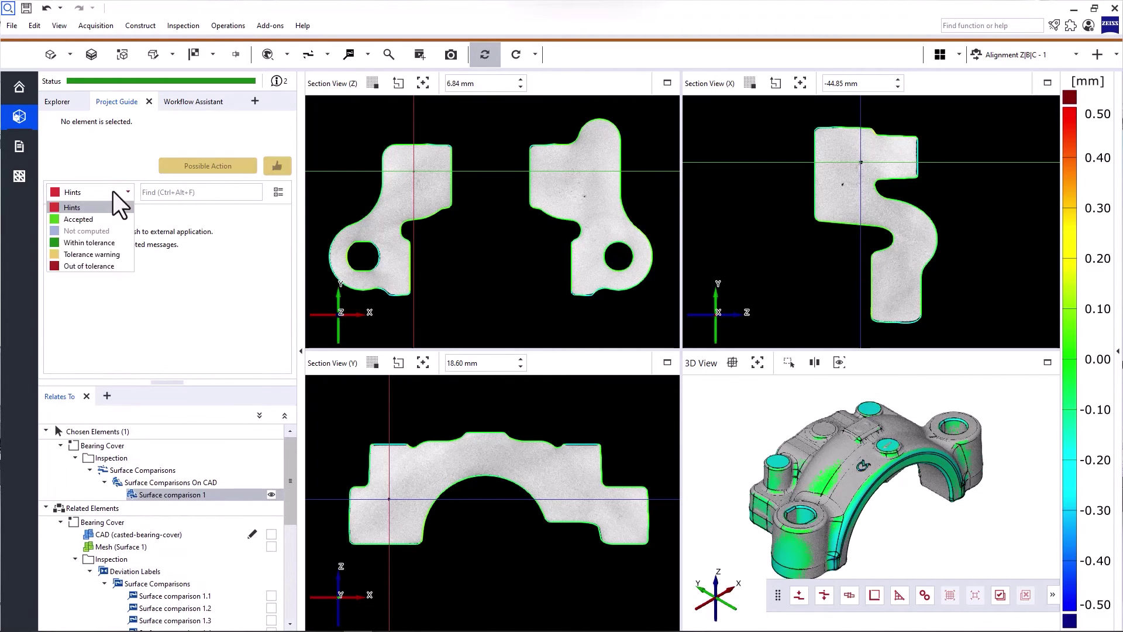
click(112, 277)
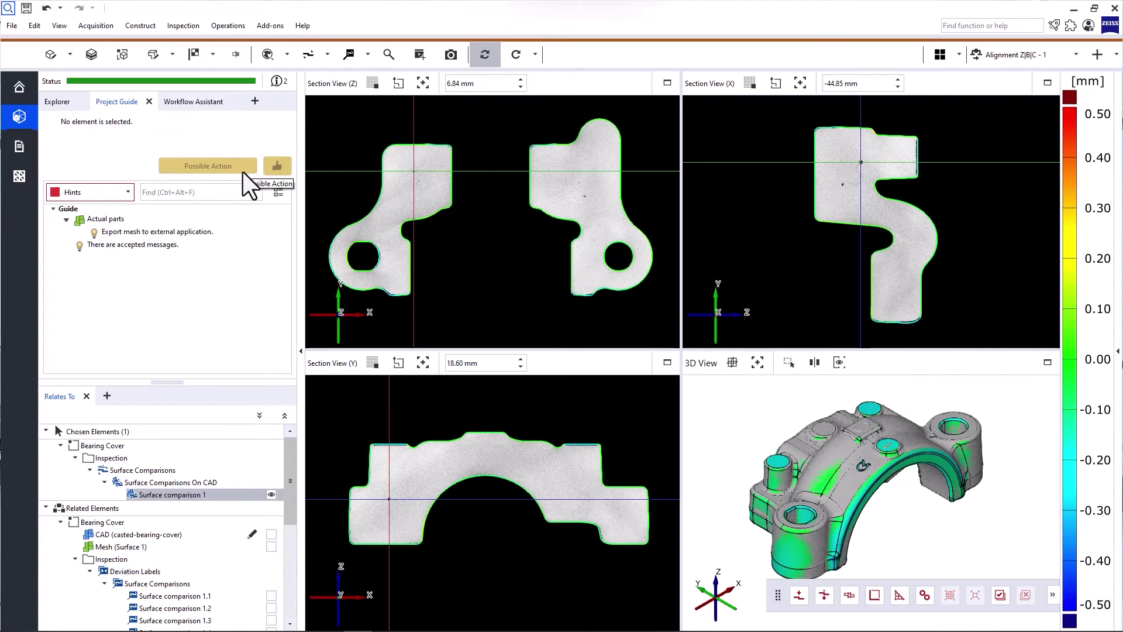
Drag the raw CT volume into the section views and open its display properties
click(56, 101)
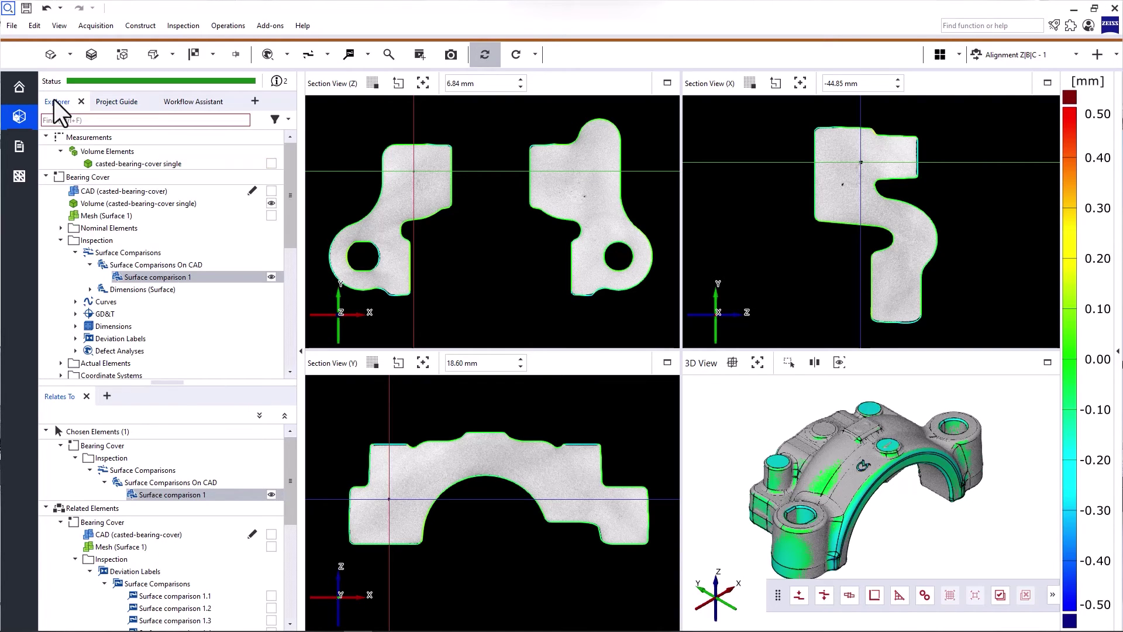
drag(139, 204, 477, 227)
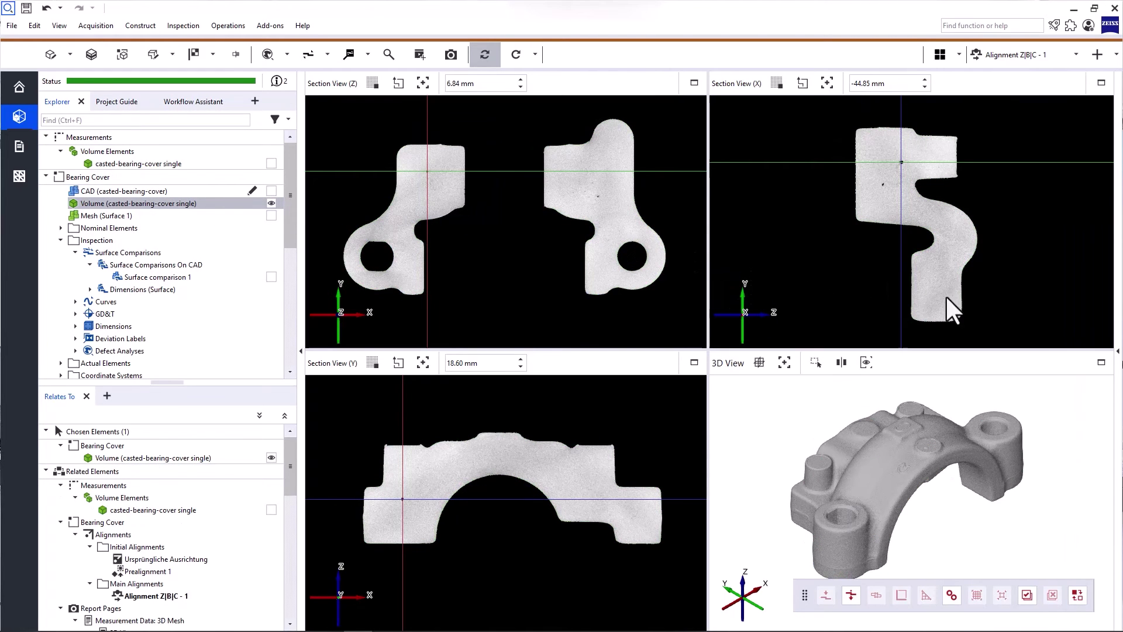
click(1117, 351)
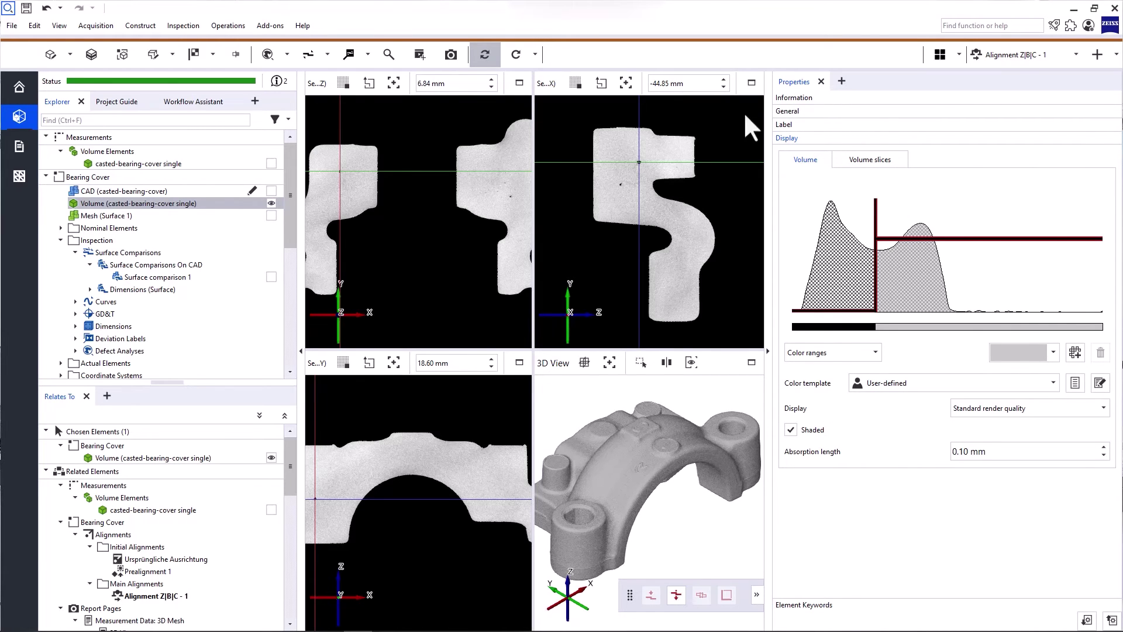
click(167, 190)
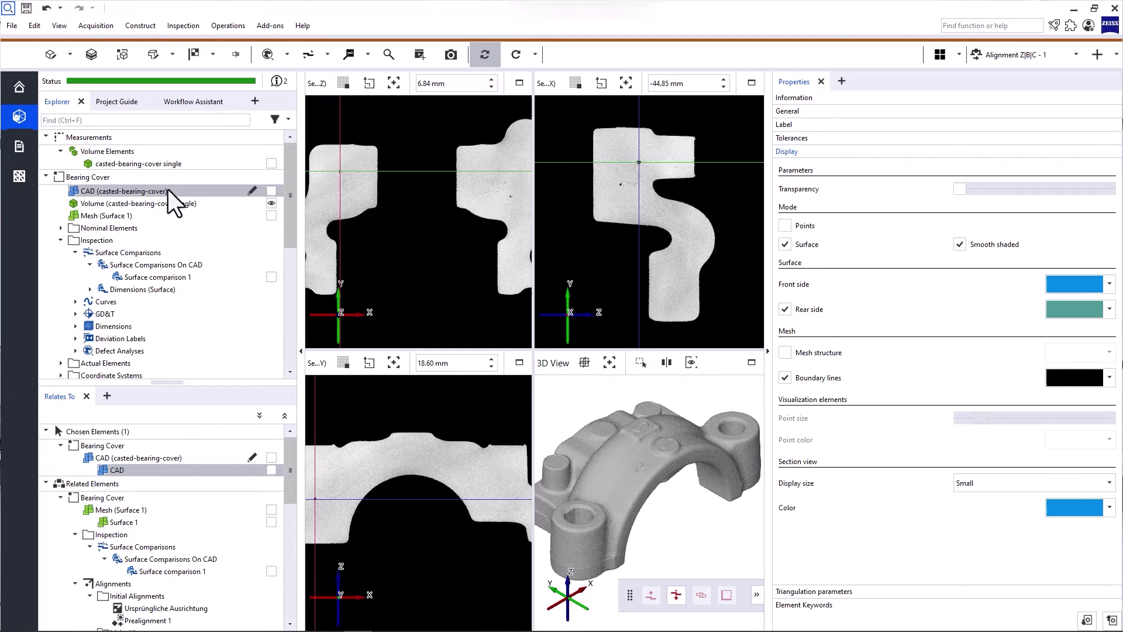
click(632, 443)
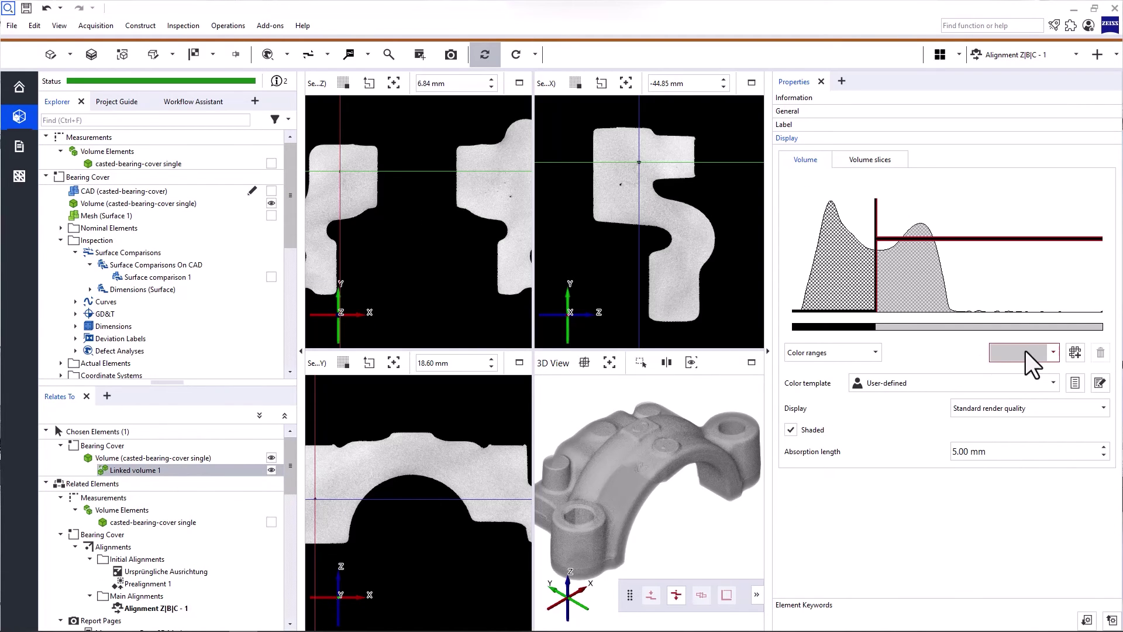
Try a yellow range, apply Gray (2 Materials, mat), lower the opacity, and show the volume's info
click(1041, 353)
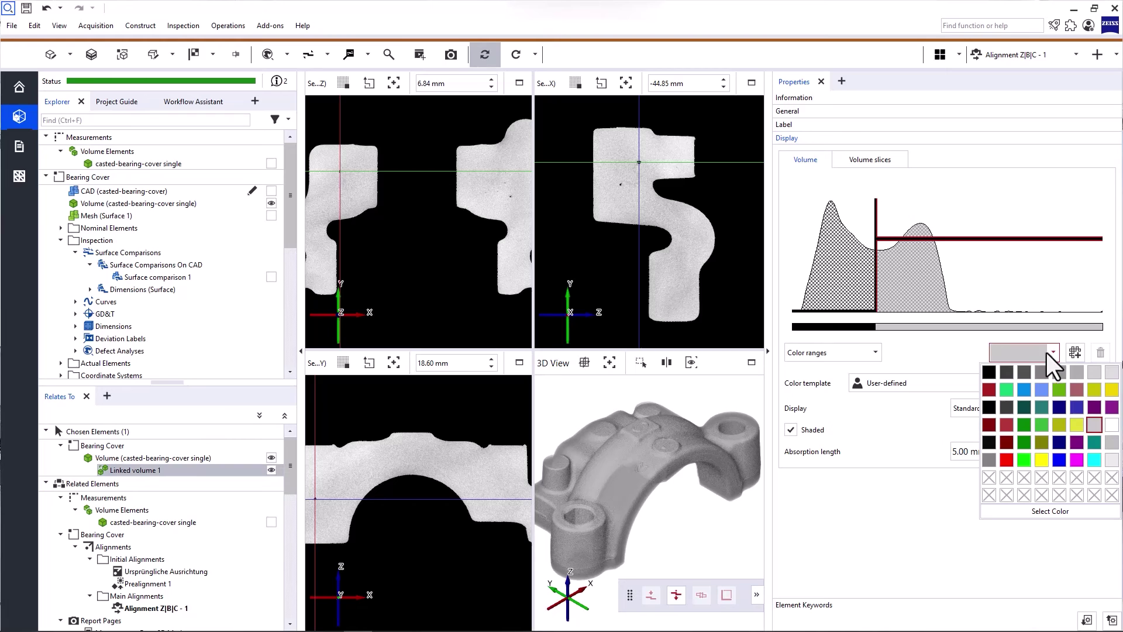
click(1111, 389)
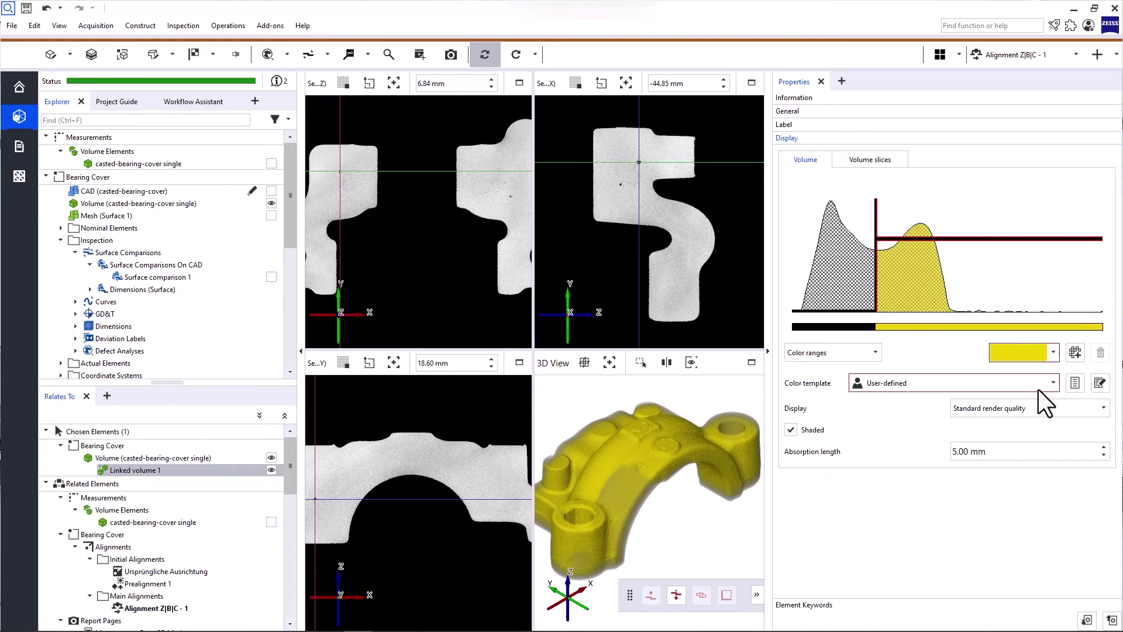
click(959, 384)
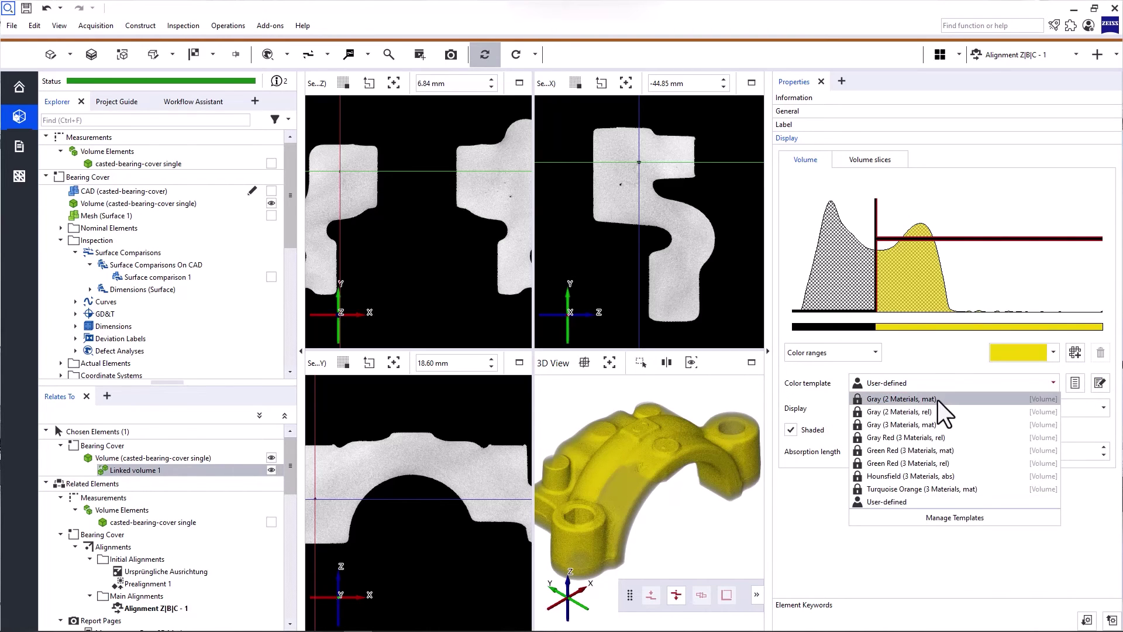
click(938, 400)
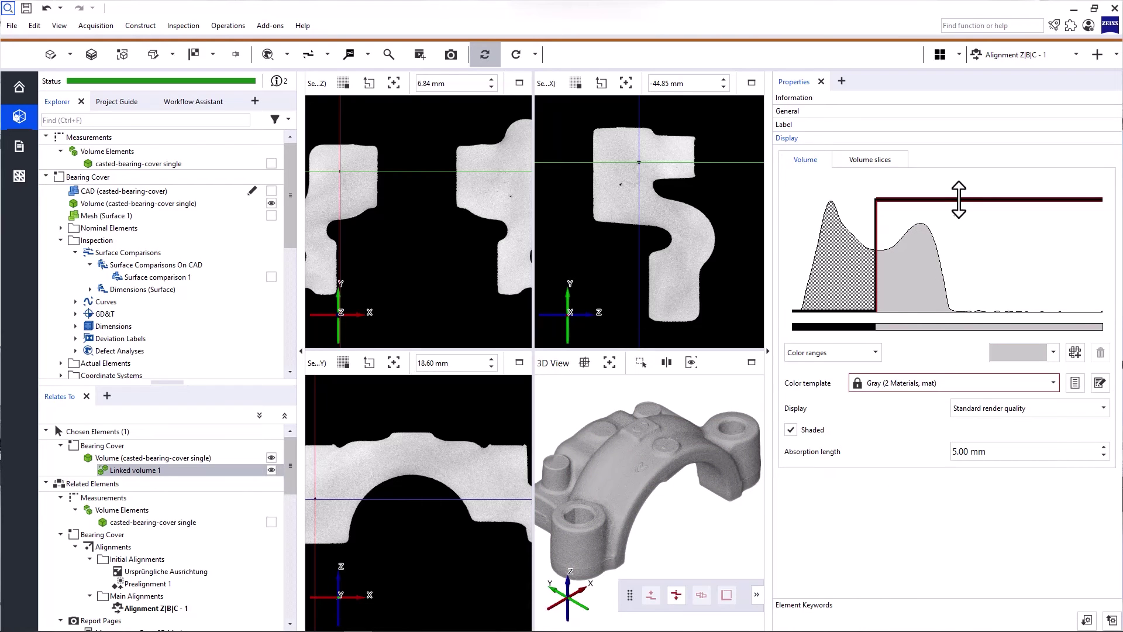
drag(957, 200, 955, 267)
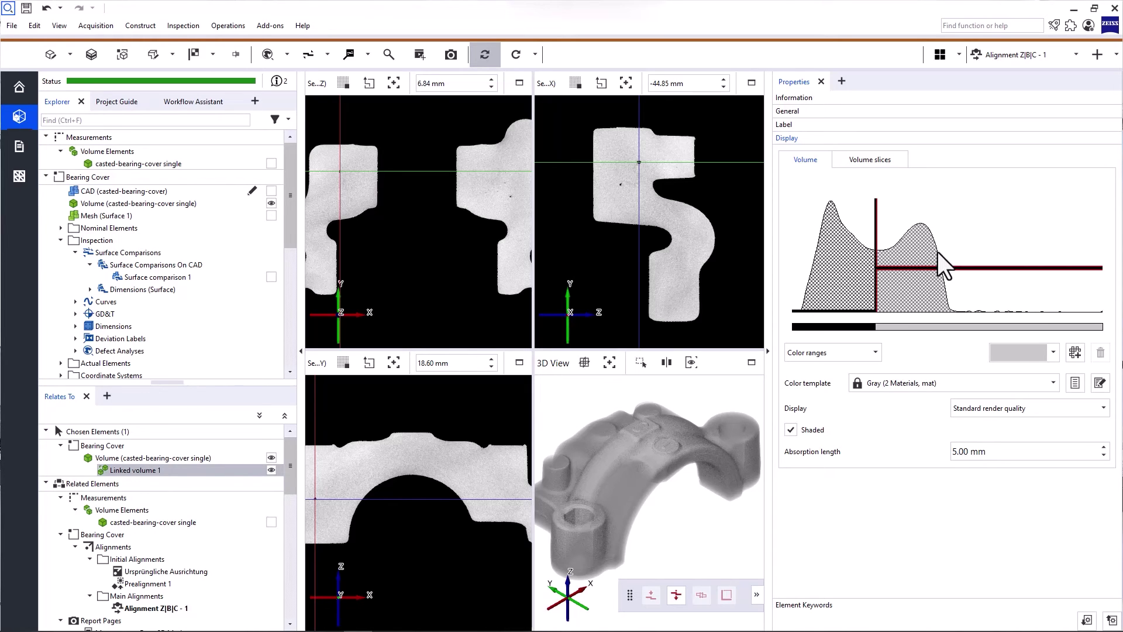
click(798, 98)
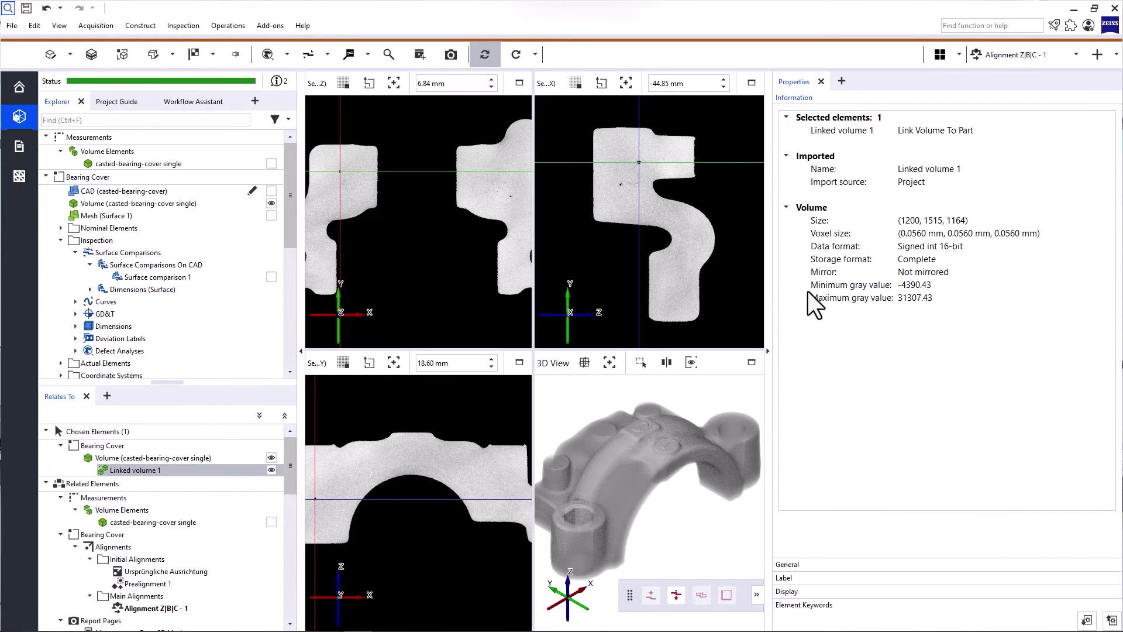
click(767, 346)
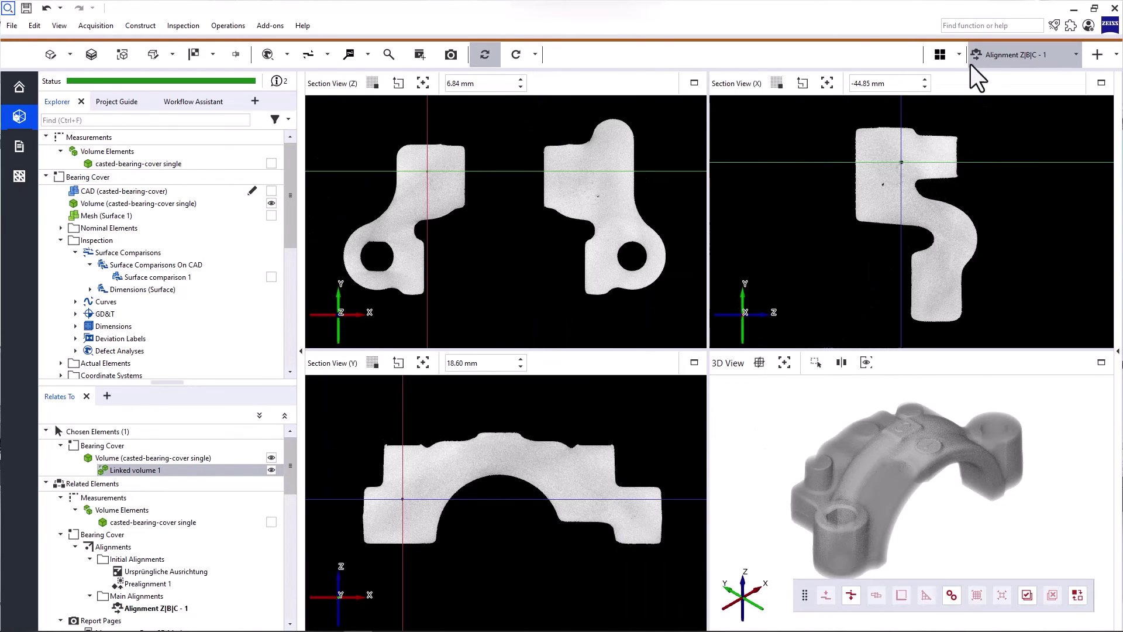
click(1067, 62)
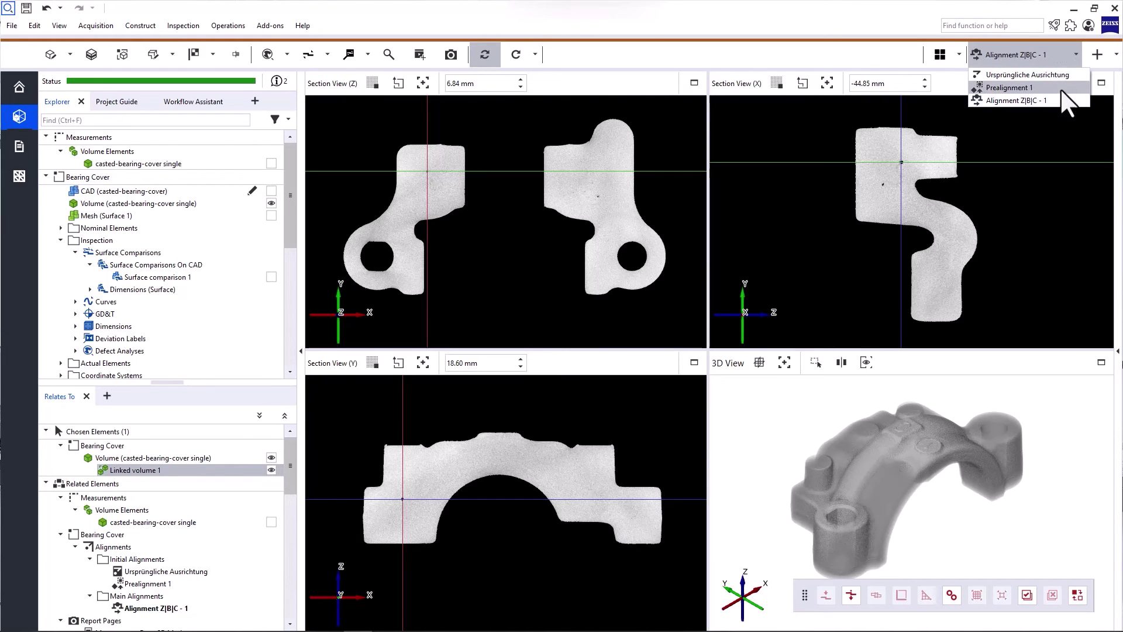
click(1060, 88)
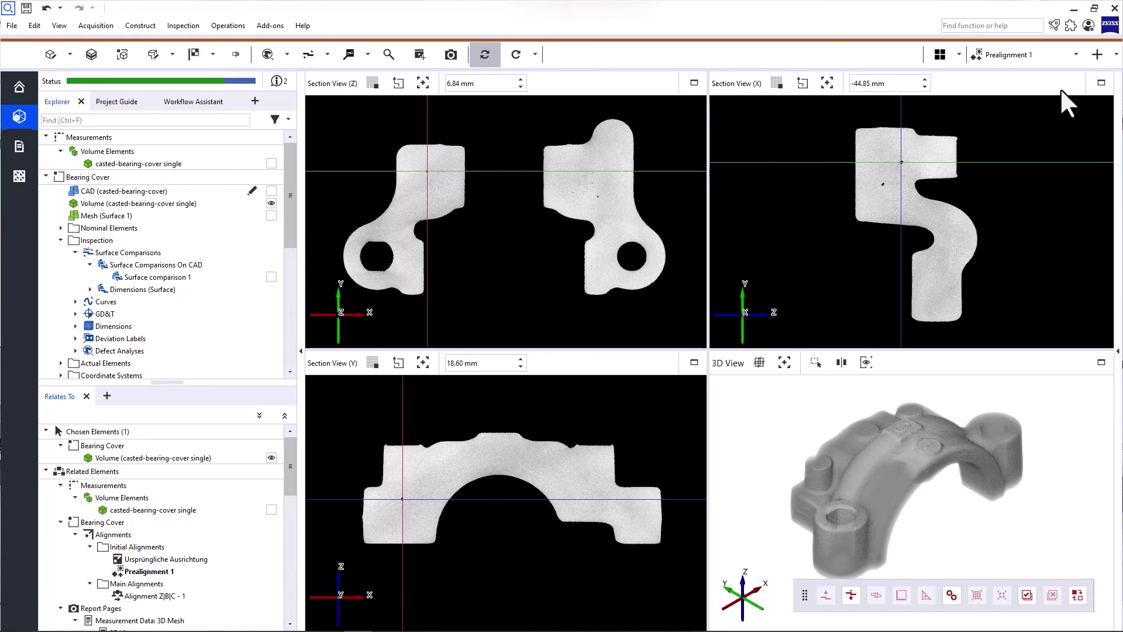
click(1050, 60)
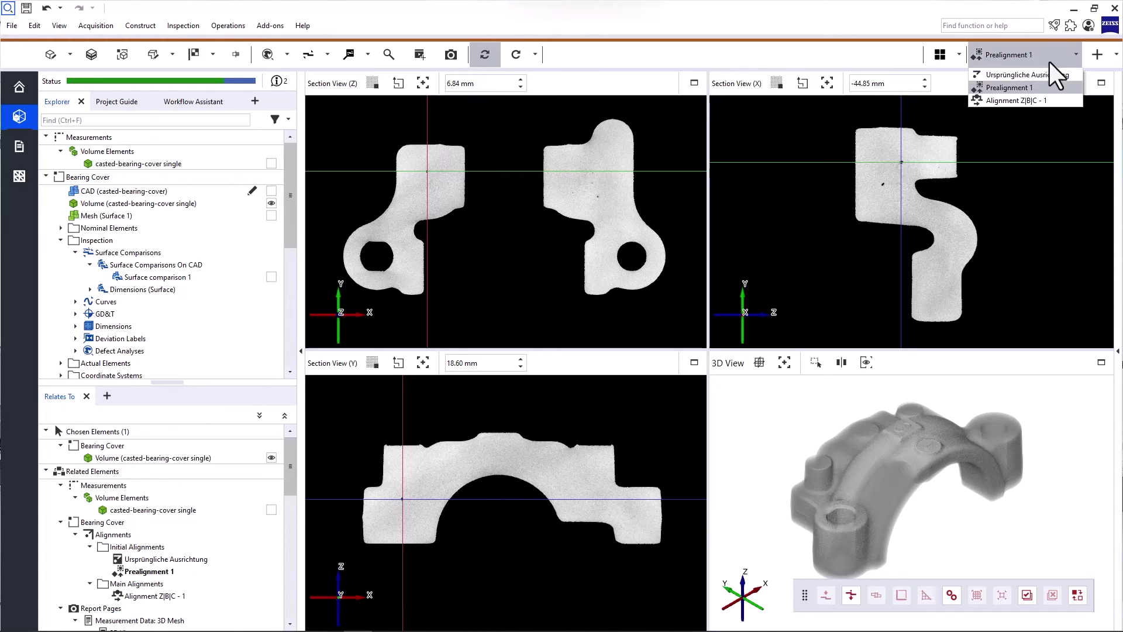
click(1044, 97)
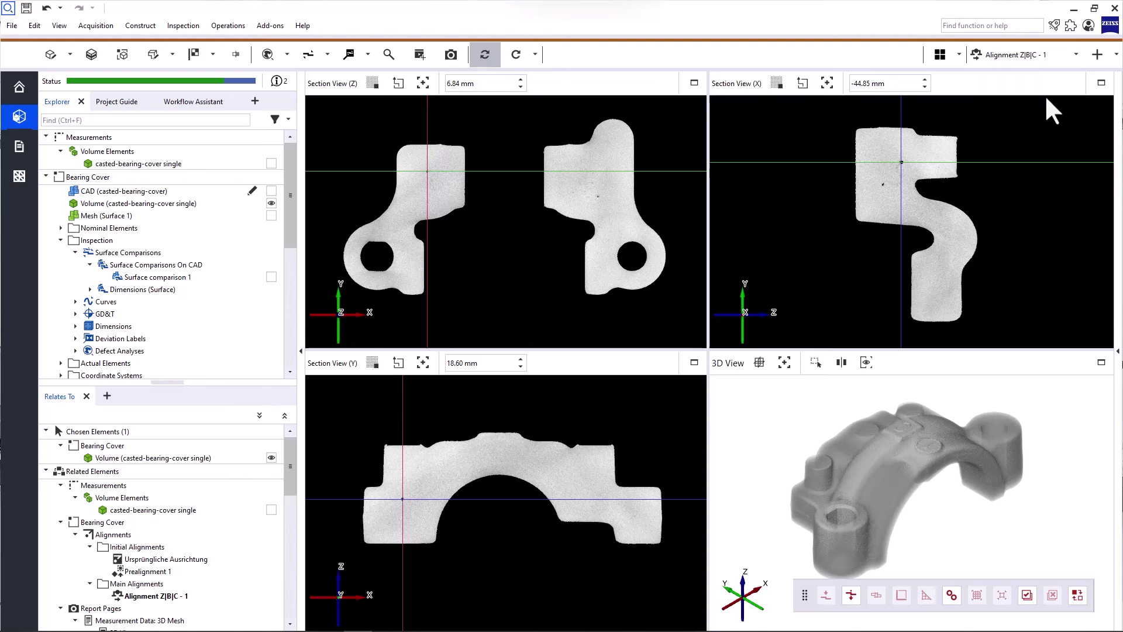
click(1097, 54)
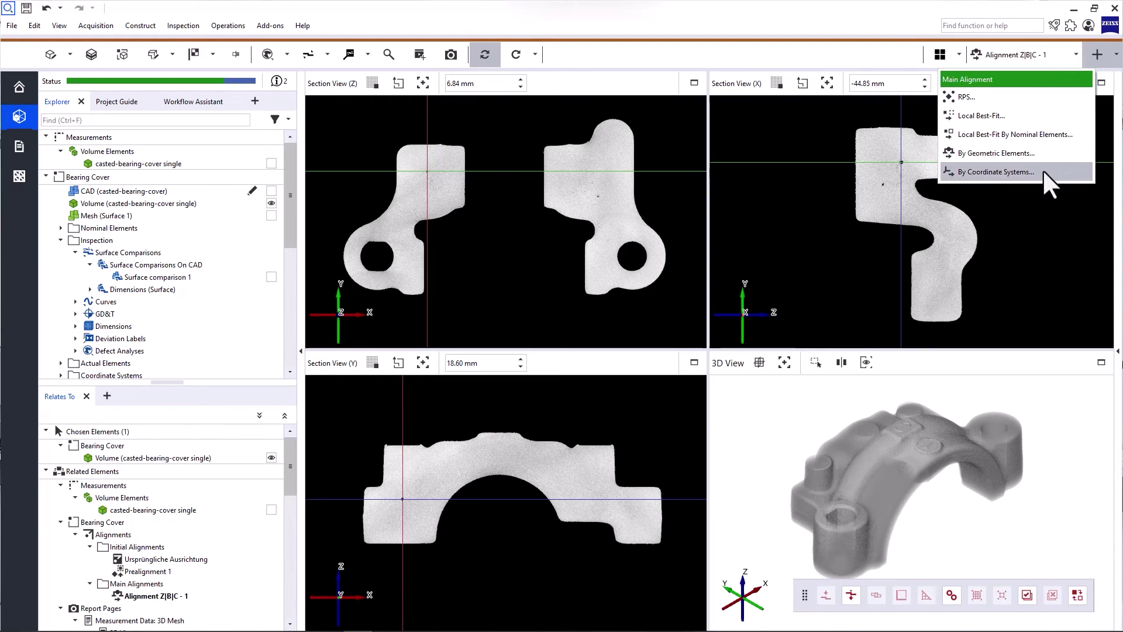
Add Select Curvature-Based… from Other Selections to the 3D View selection toolbar, then check it in the right-click menu
click(1044, 210)
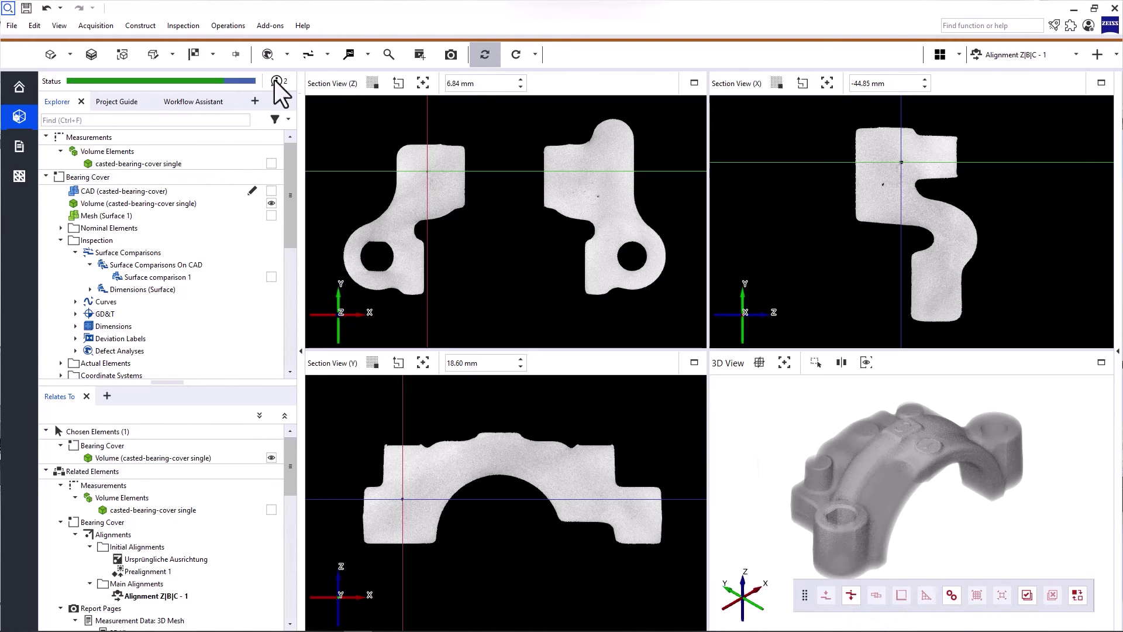
click(35, 25)
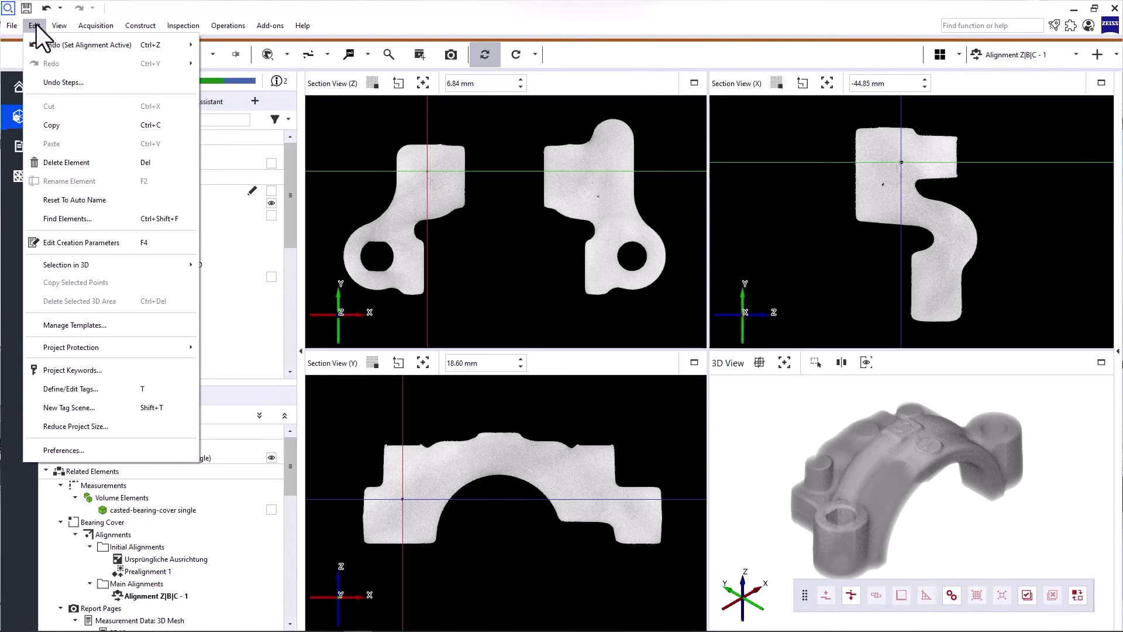
mouse_move(68, 264)
mouse_move(228, 265)
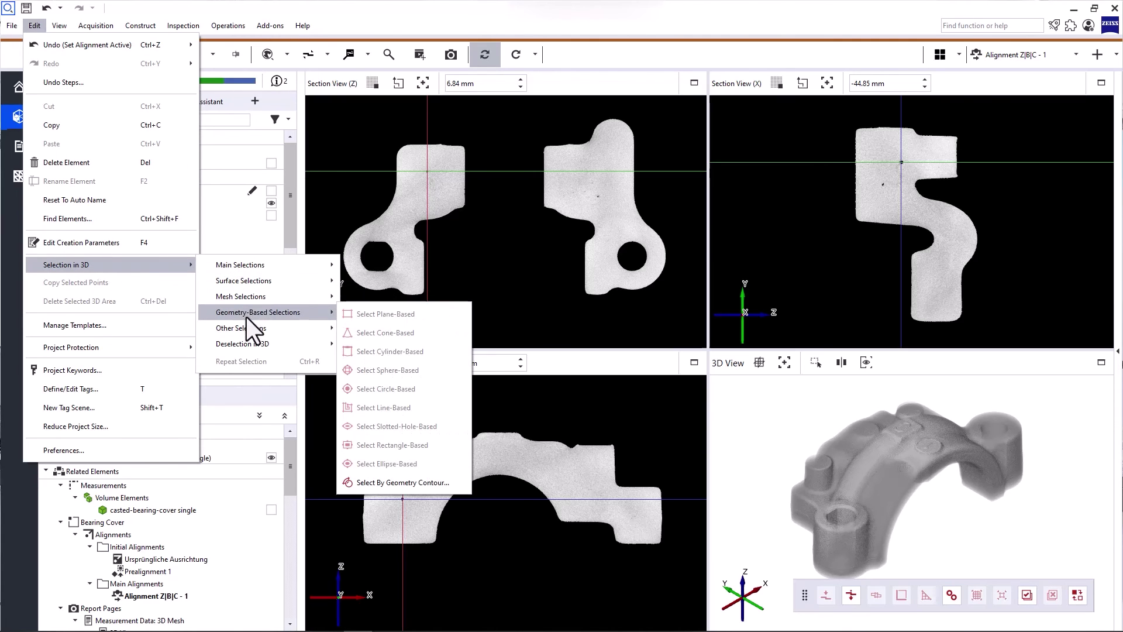
mouse_move(247, 330)
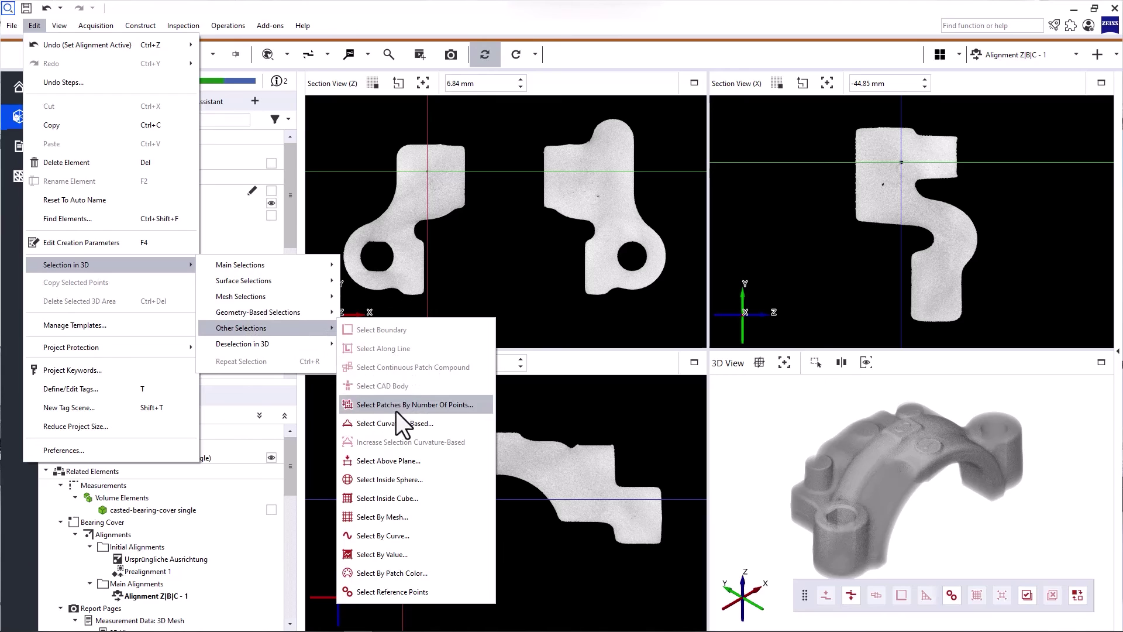
mouse_move(394, 421)
mouse_down()
mouse_move(438, 357)
mouse_move(683, 438)
mouse_move(860, 538)
mouse_move(865, 596)
mouse_move(941, 594)
mouse_move(898, 561)
mouse_move(799, 540)
mouse_up()
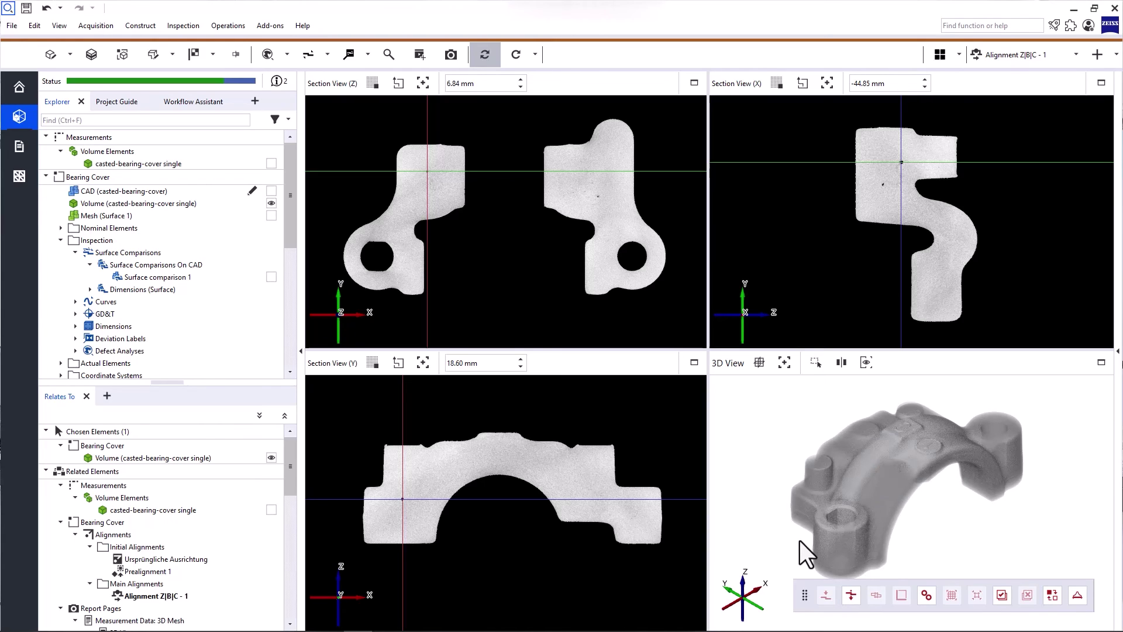
right_click(755, 420)
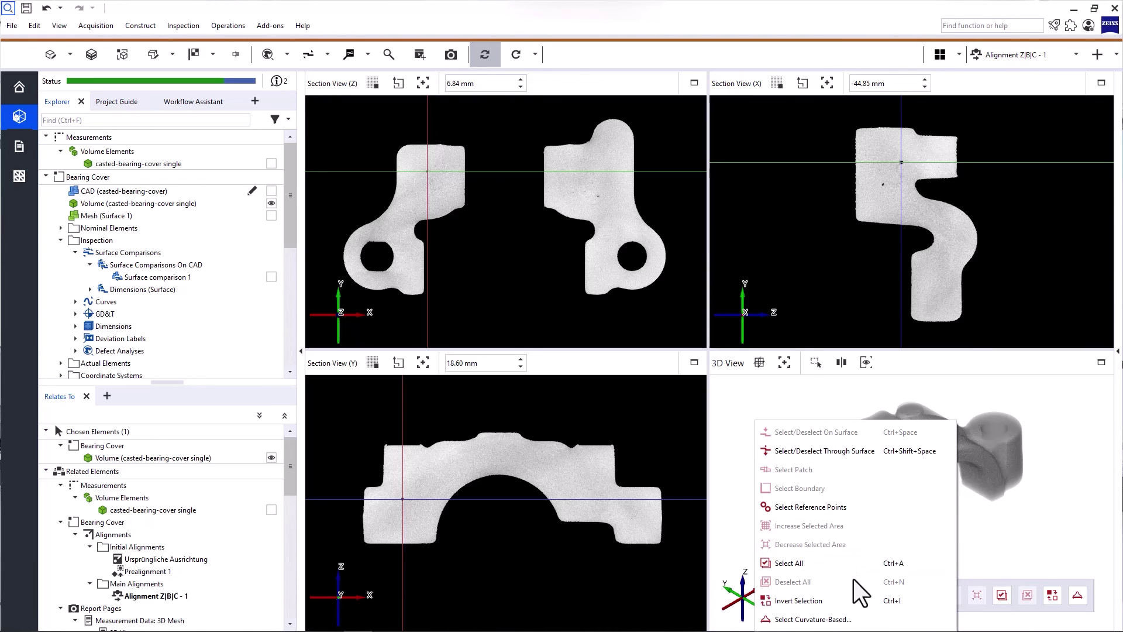
click(787, 400)
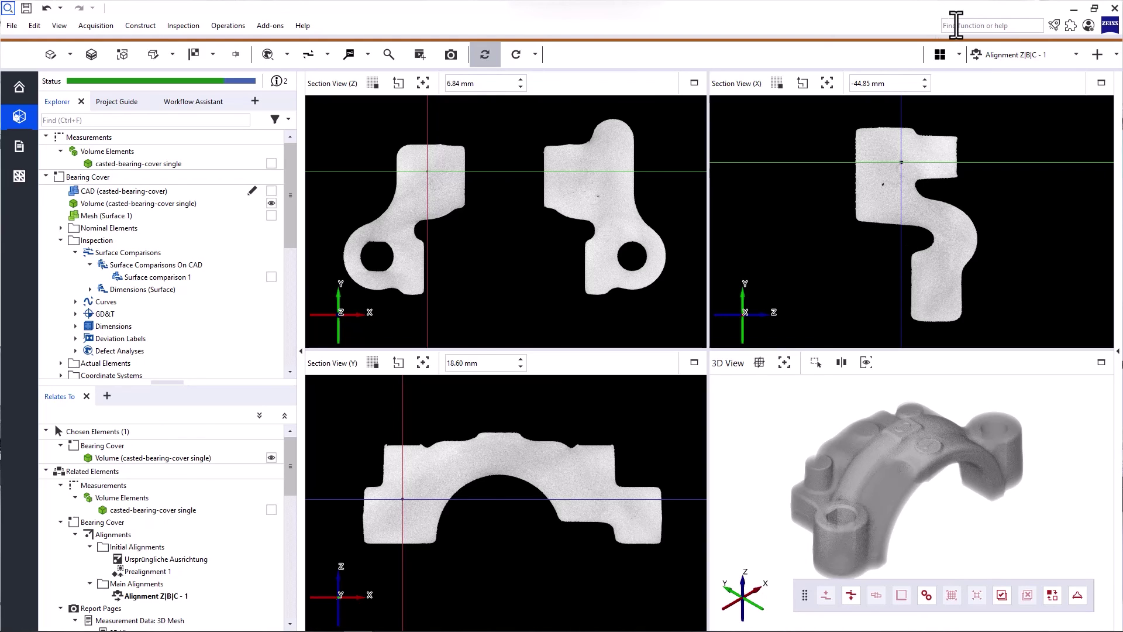
Search 'volume defect element', start Volume Defect Element (From Mesh), and move its dialog off the element tree
text(volume)
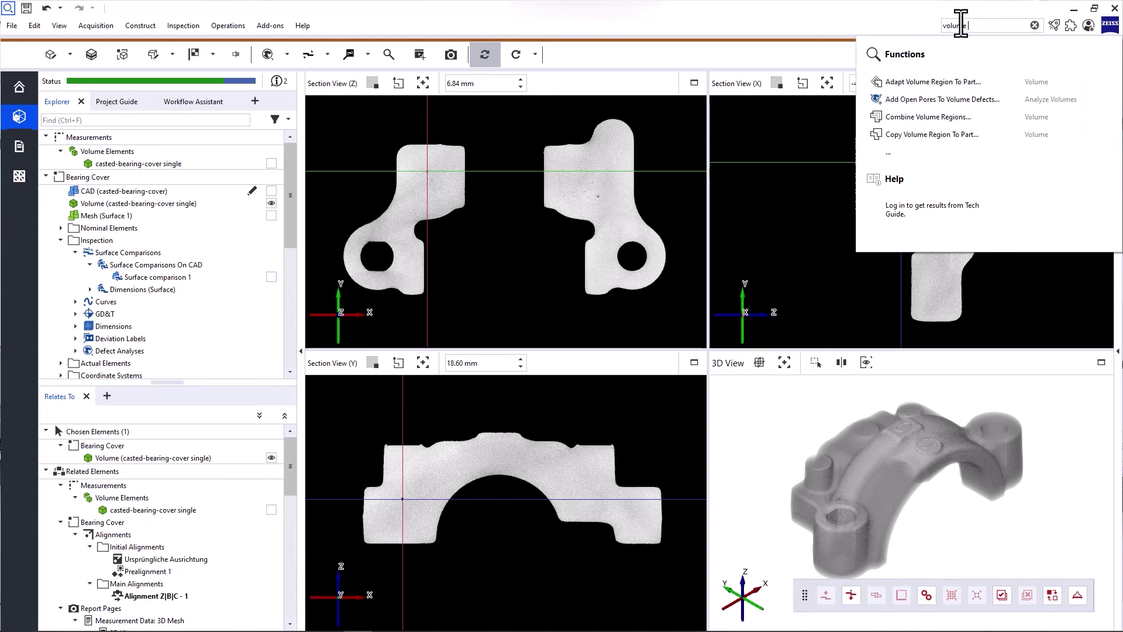
text( defect element)
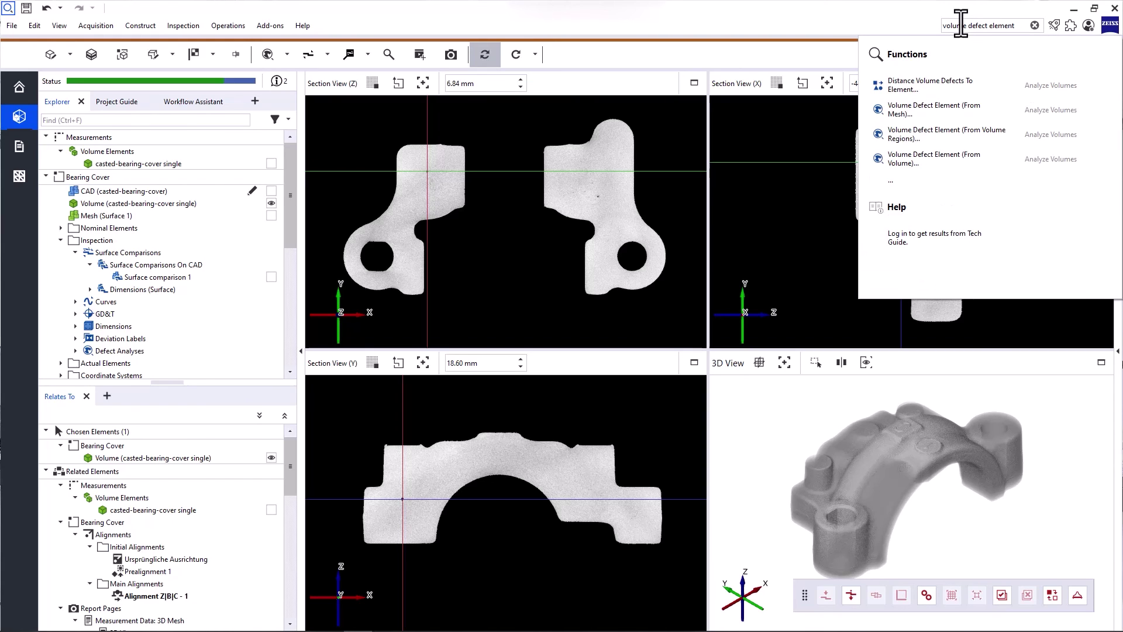
click(929, 111)
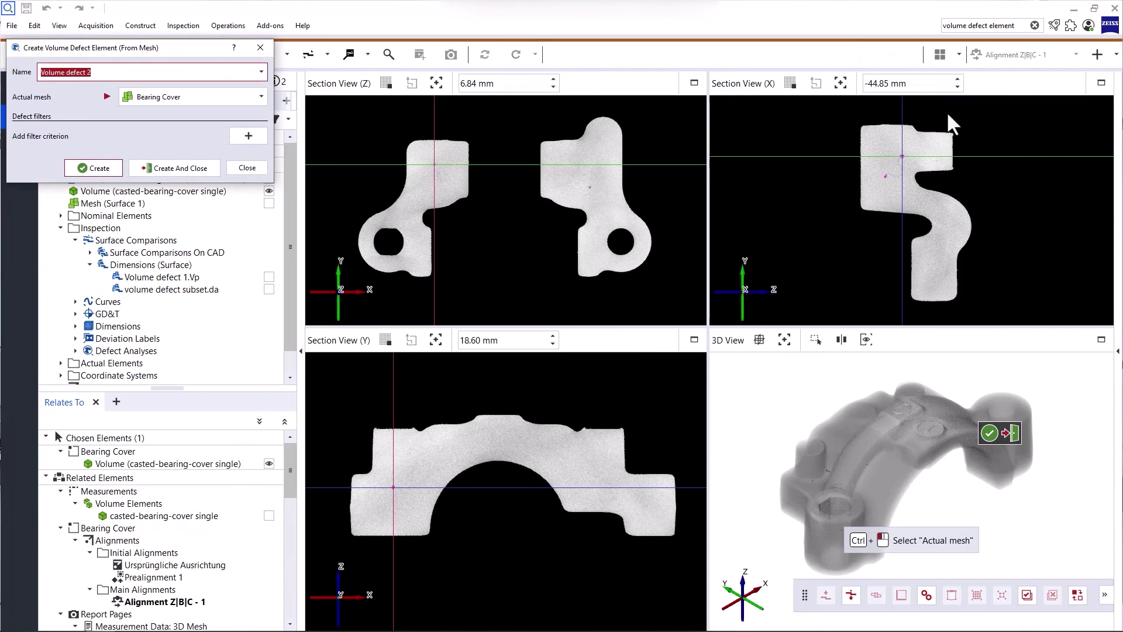
drag(184, 46, 383, 75)
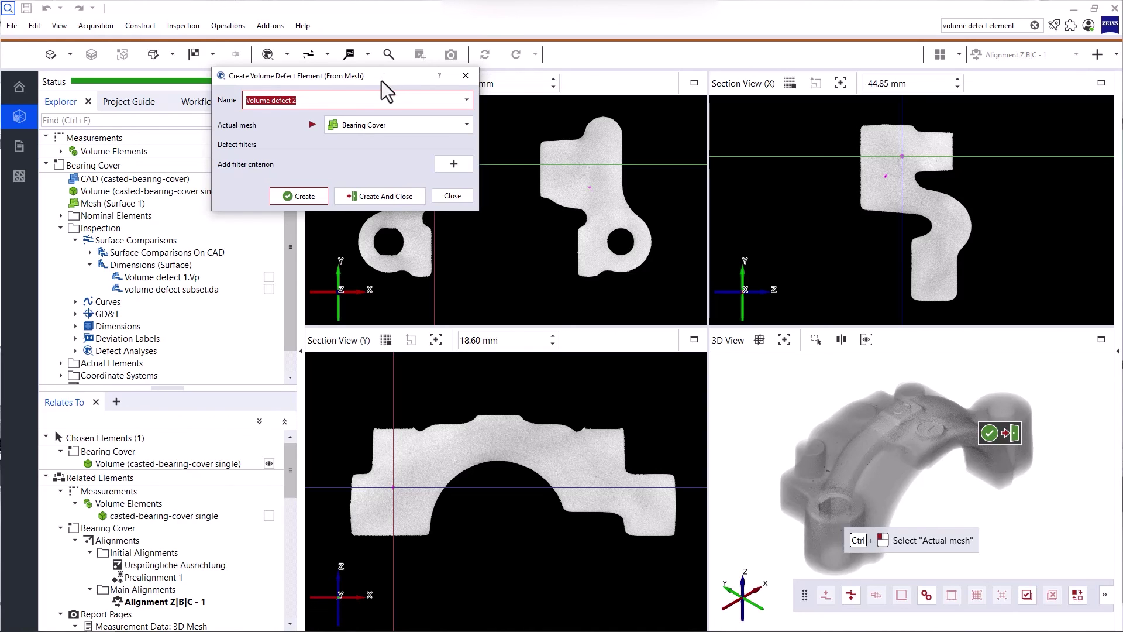
Open the Tech Guide help for Create Volume Defect Element (From Mesh) from the dialog's ? button
click(443, 81)
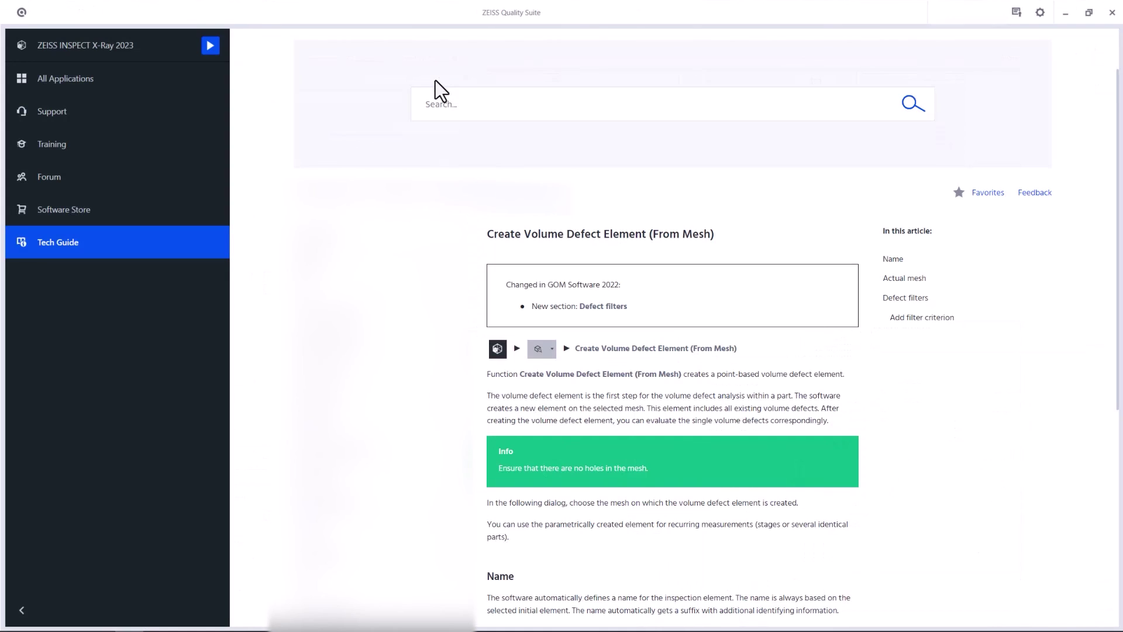